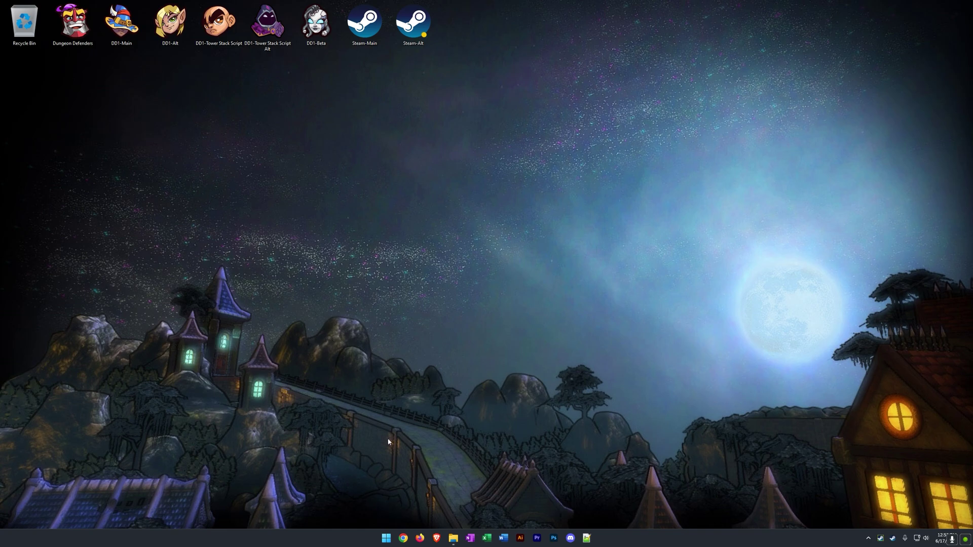
Exit the running DD1 - Tower Stacker AutoHotkey script from the tray and minimise the AHK Scripts folder
{"action": "left_click", "coordinate": [453, 538]}
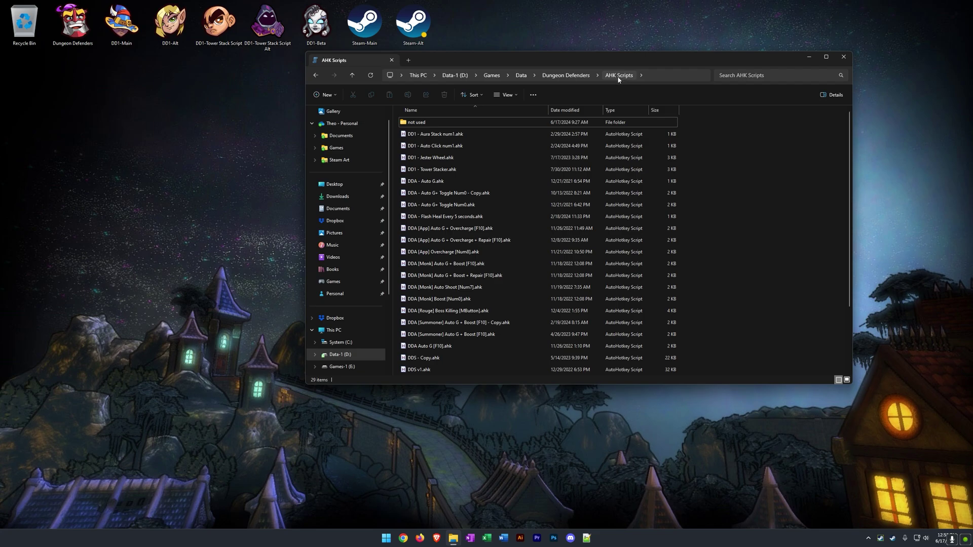
{"action": "left_click", "coordinate": [434, 171]}
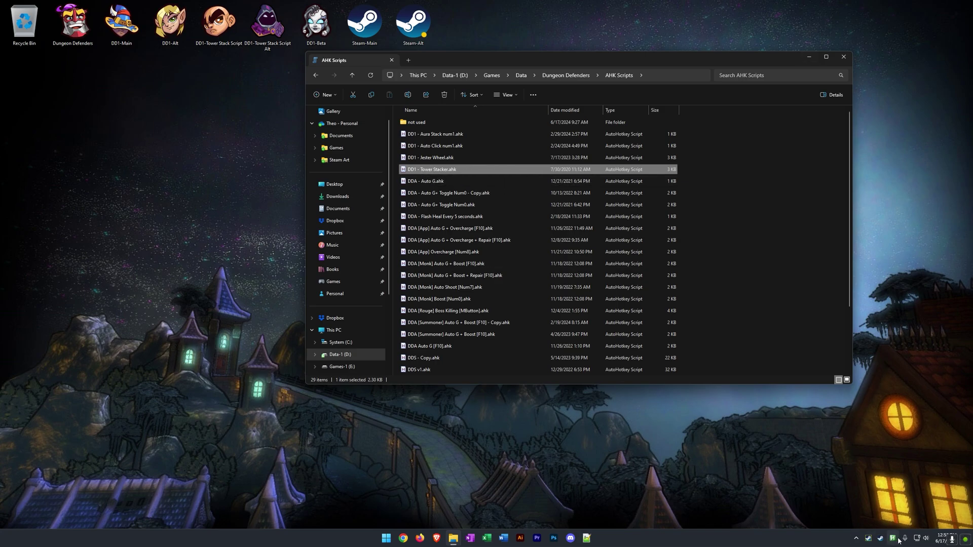
{"action": "right_click", "coordinate": [892, 538]}
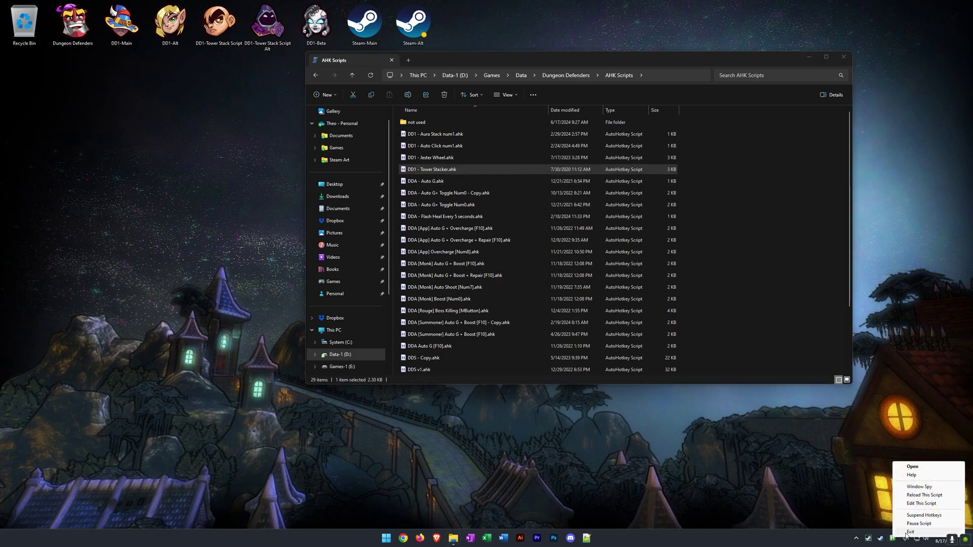
{"action": "left_click", "coordinate": [910, 532]}
{"action": "left_click", "coordinate": [809, 57]}
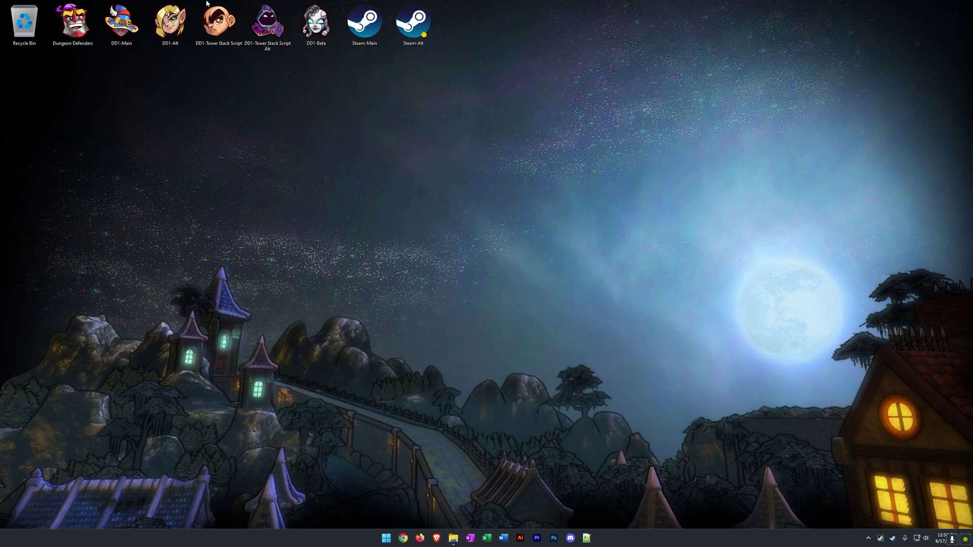
Launch both DD1-Tower Stack script shortcuts, toggle the script's hotkeys off and on, then exit it
{"action": "double_click", "coordinate": [217, 26]}
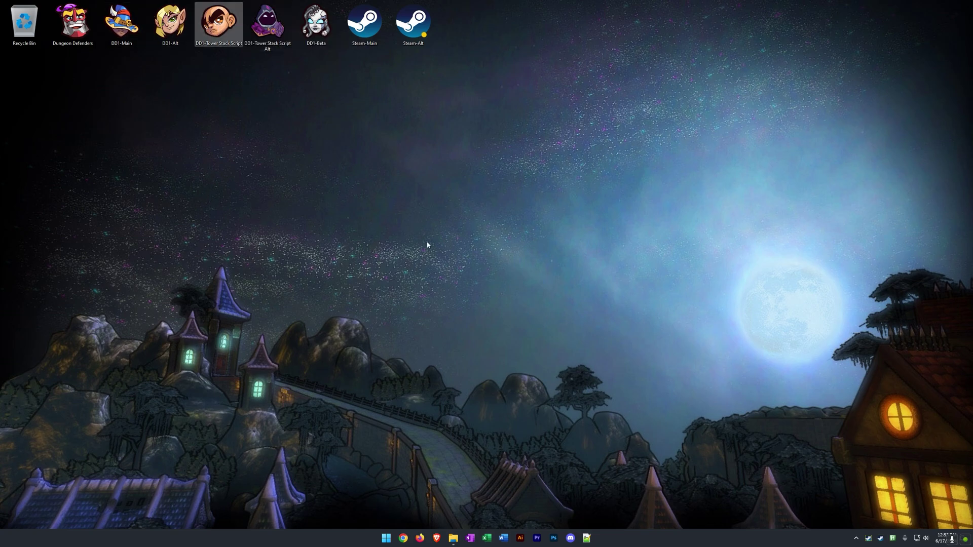
{"action": "double_click", "coordinate": [265, 28]}
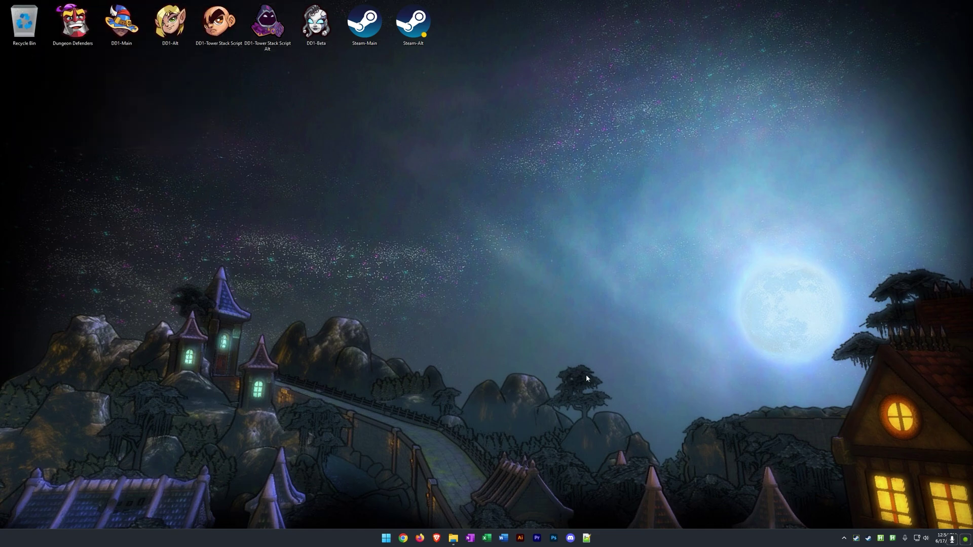
{"action": "left_click", "coordinate": [881, 539]}
{"action": "left_click", "coordinate": [881, 539]}
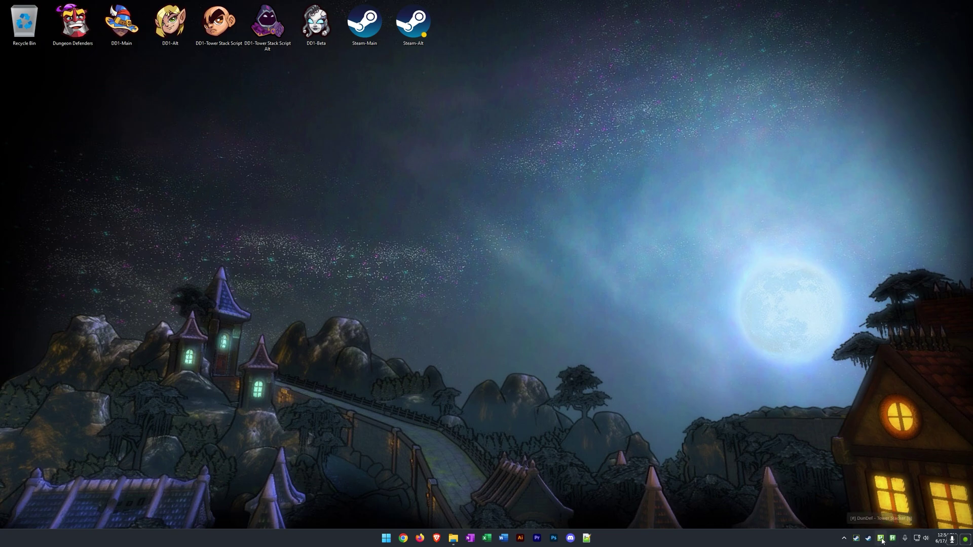
{"action": "right_click", "coordinate": [881, 539]}
{"action": "left_click", "coordinate": [899, 532]}
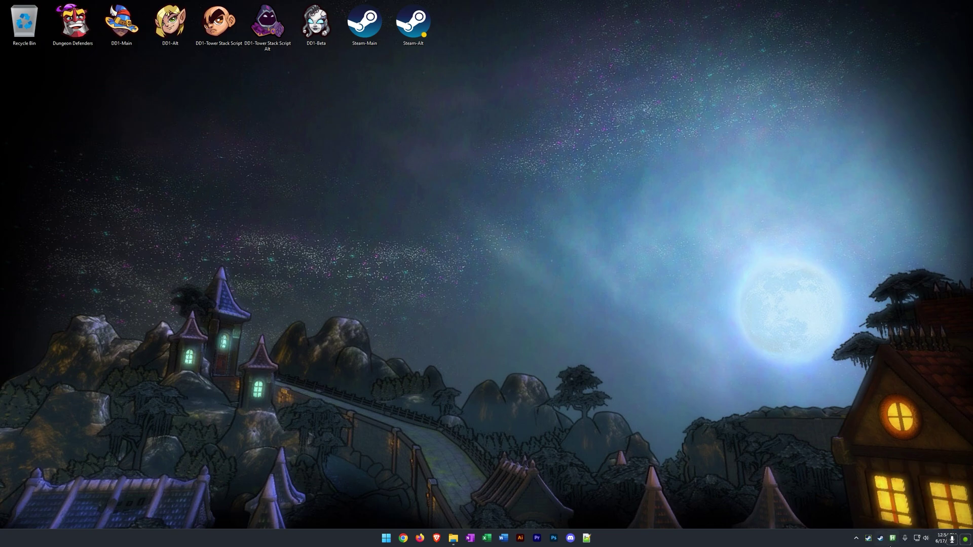
Open Sandboxie-Plus from the hidden tray icons and clear the Lightstepper selection
{"action": "left_click", "coordinate": [857, 540]}
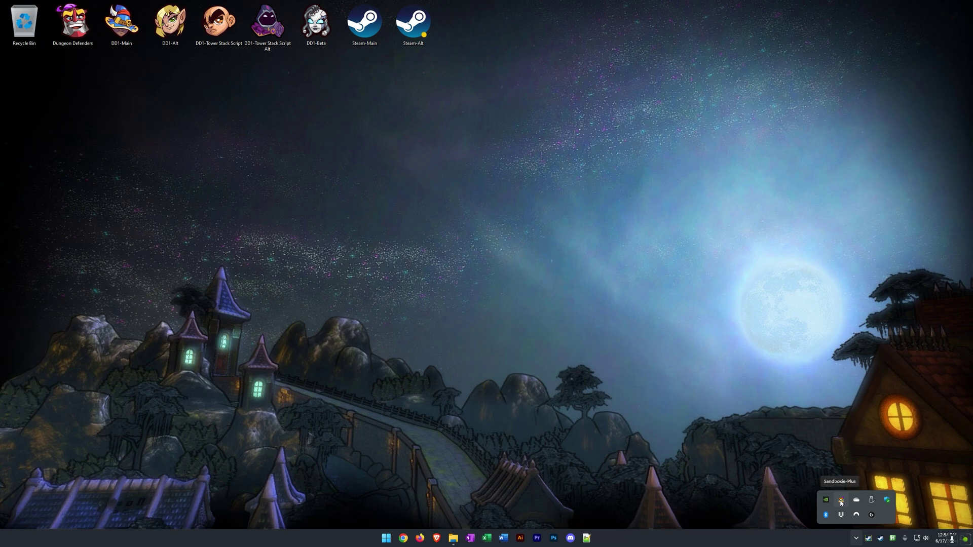
{"action": "double_click", "coordinate": [842, 502]}
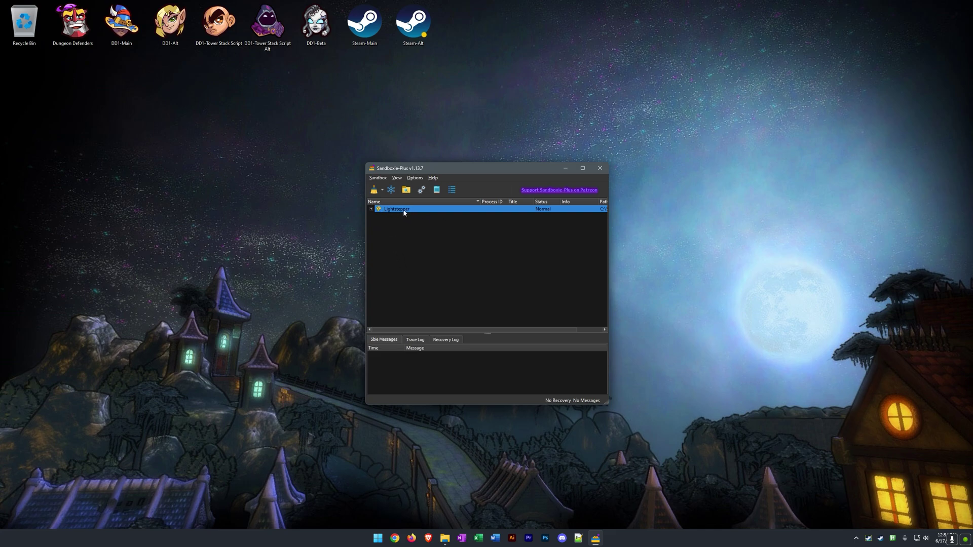
{"action": "mouse_move", "coordinate": [401, 211]}
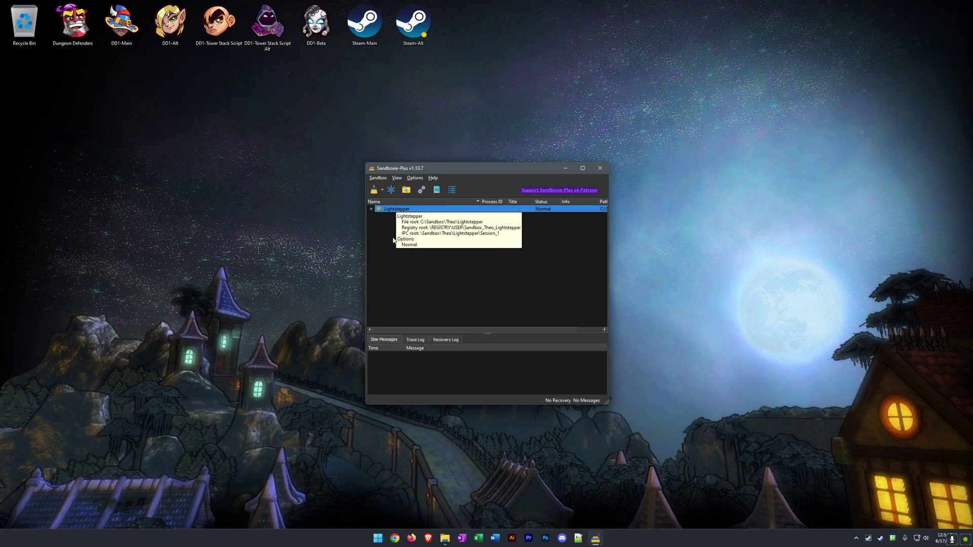
{"action": "left_click", "coordinate": [391, 226]}
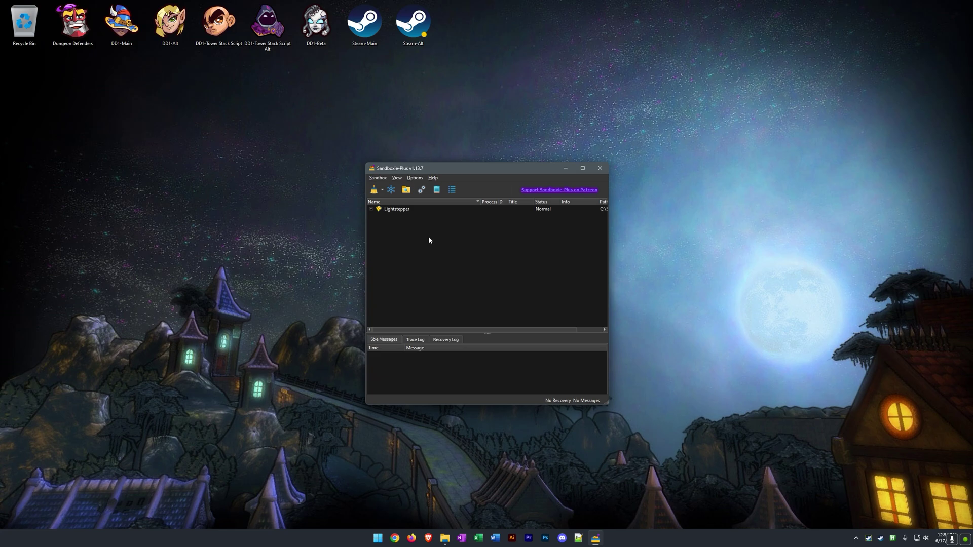
Start a Box Content > Create Shortcut for Lightstepper, acknowledge the info message, then cancel the start menu
{"action": "right_click", "coordinate": [404, 210]}
{"action": "mouse_move", "coordinate": [448, 232]}
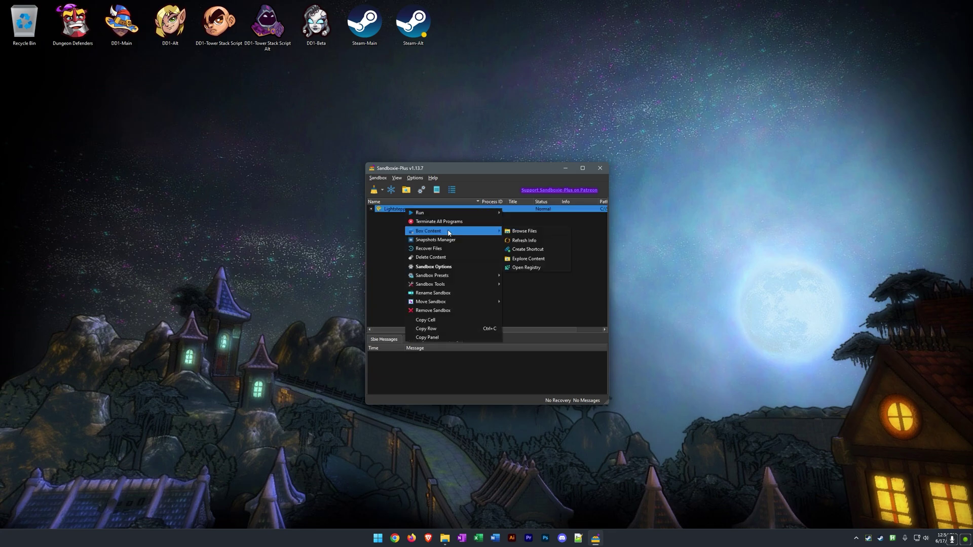
{"action": "left_click", "coordinate": [532, 249]}
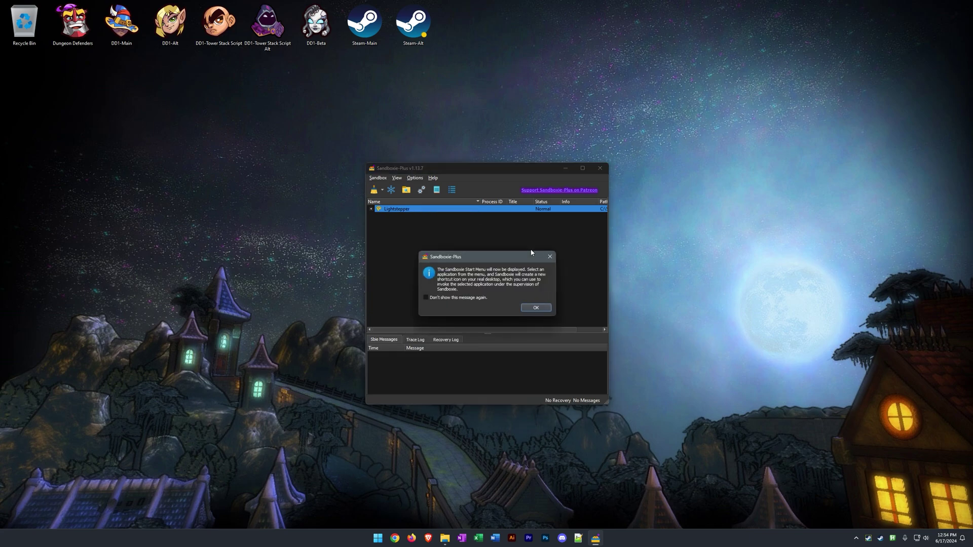
{"action": "left_click", "coordinate": [535, 308]}
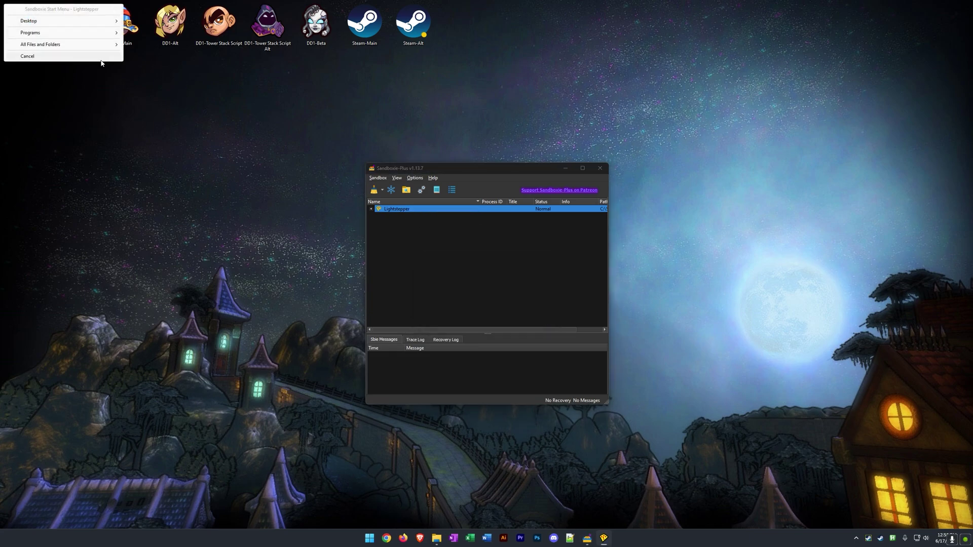
{"action": "left_click", "coordinate": [439, 542]}
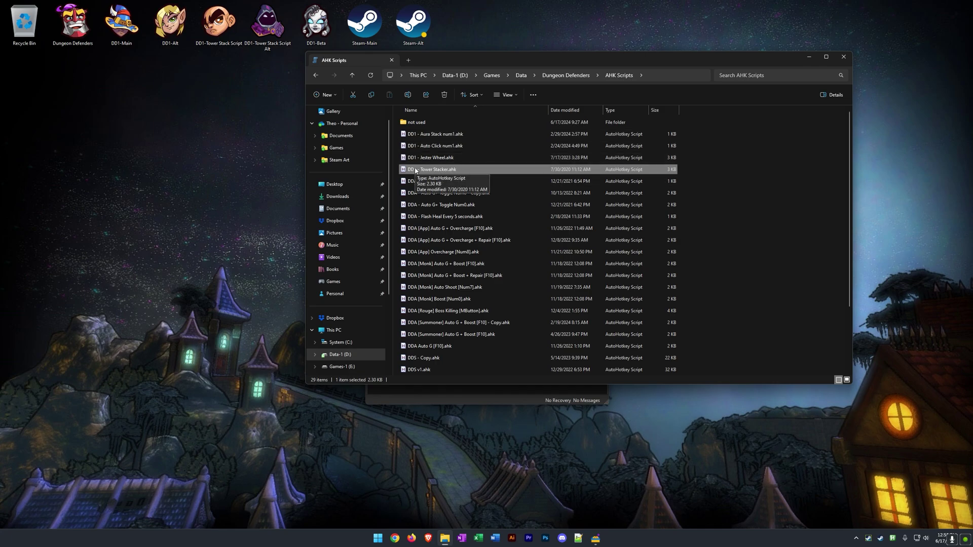
Start a Box Content > Create Shortcut for the Lightstepper sandbox and dismiss the info message
{"action": "left_click", "coordinate": [595, 538]}
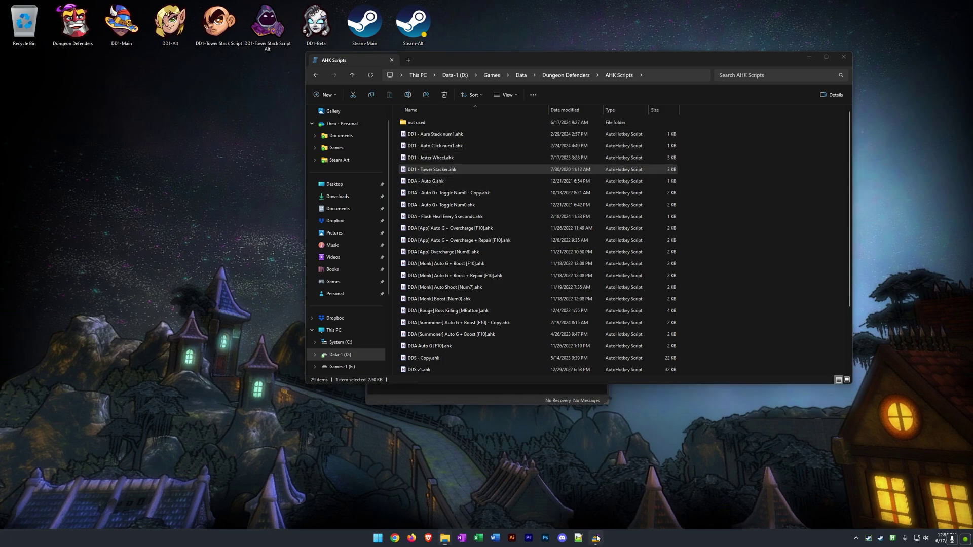
{"action": "right_click", "coordinate": [396, 212]}
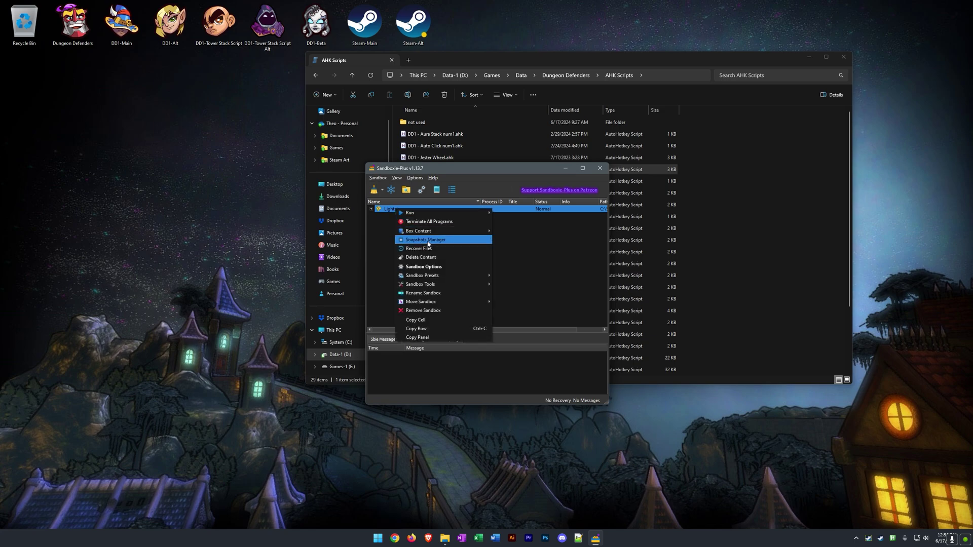
{"action": "mouse_move", "coordinate": [428, 232]}
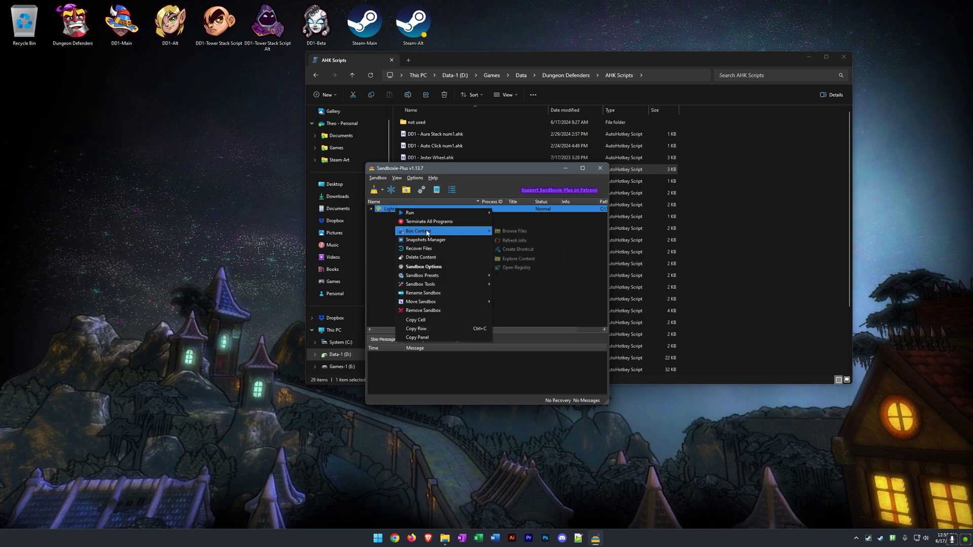
{"action": "left_click", "coordinate": [531, 251]}
{"action": "left_click", "coordinate": [537, 310]}
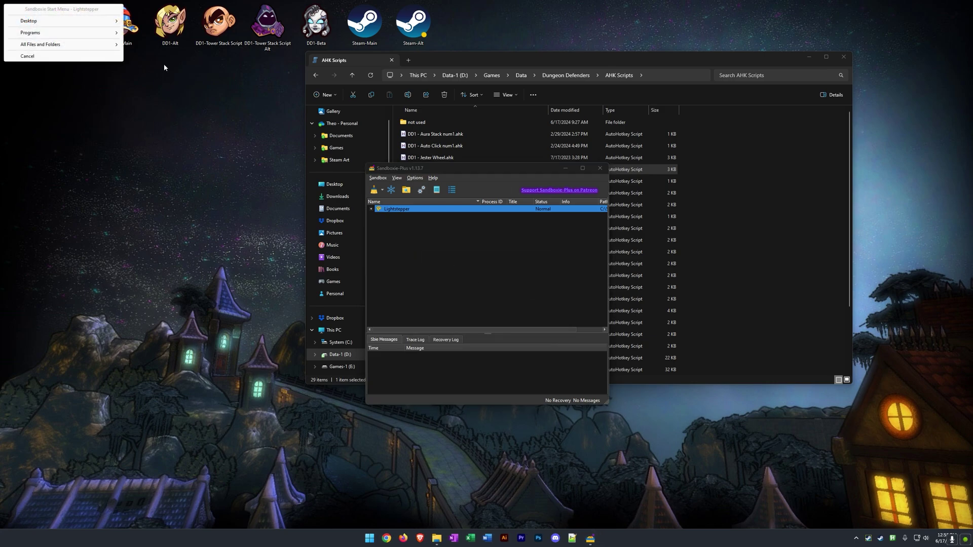
Choose D: > Games > Data > Dungeon Defenders > AHK Scripts > DD1 - Tower Stacker.ahk as target
{"action": "mouse_move", "coordinate": [100, 45]}
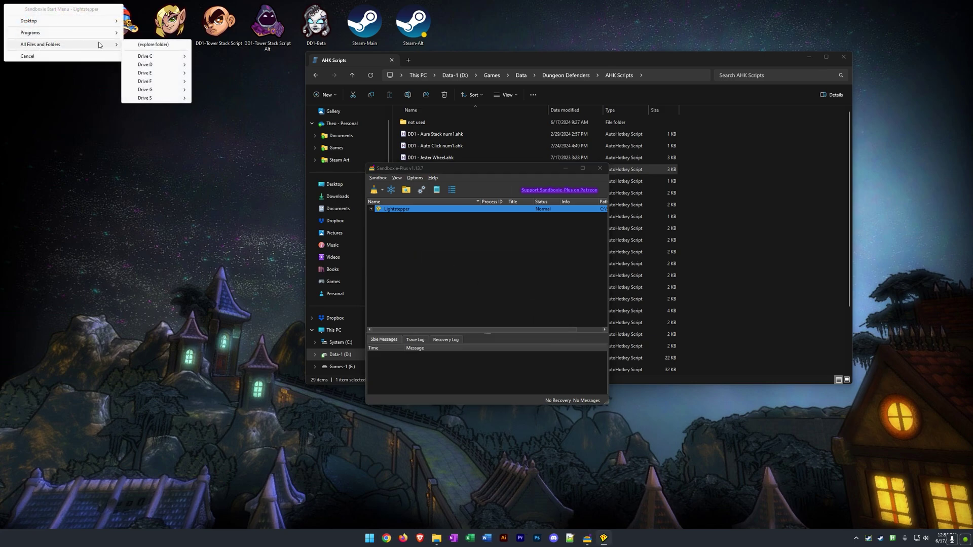
{"action": "mouse_move", "coordinate": [144, 67]}
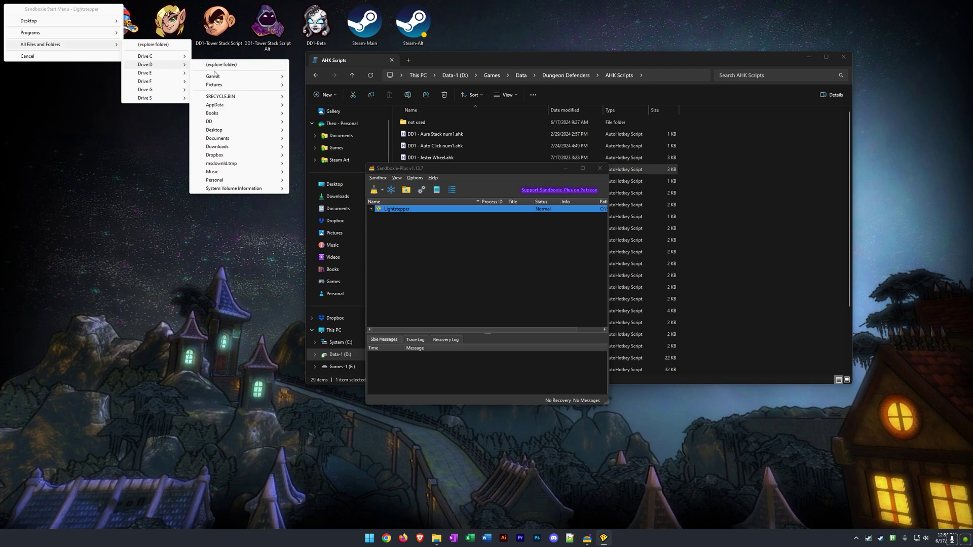
{"action": "mouse_move", "coordinate": [265, 75]}
{"action": "mouse_move", "coordinate": [327, 87]}
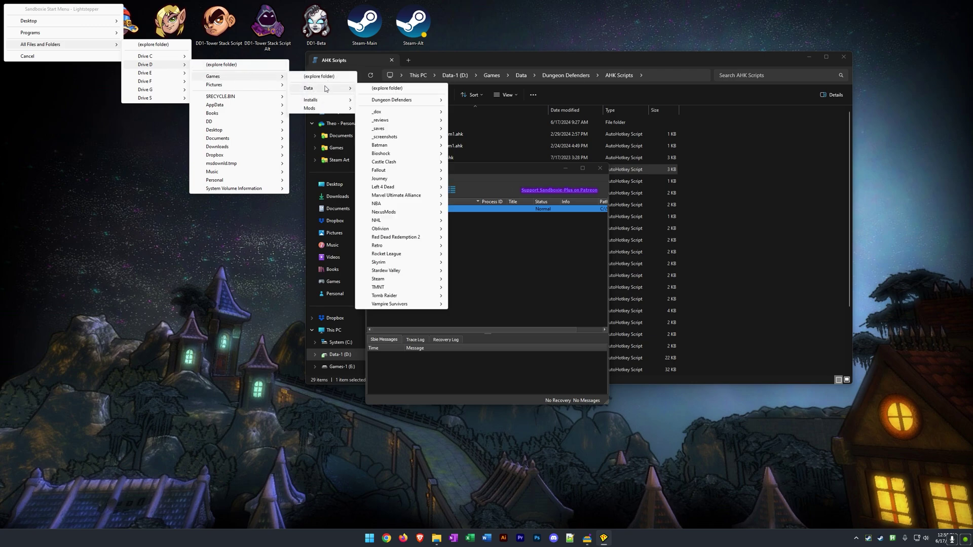
{"action": "mouse_move", "coordinate": [404, 103]}
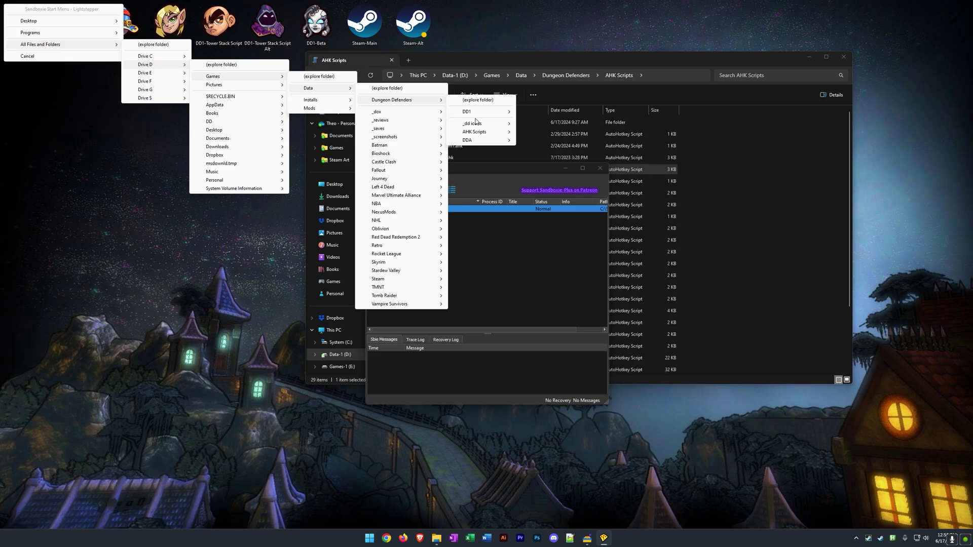
{"action": "mouse_move", "coordinate": [476, 134]}
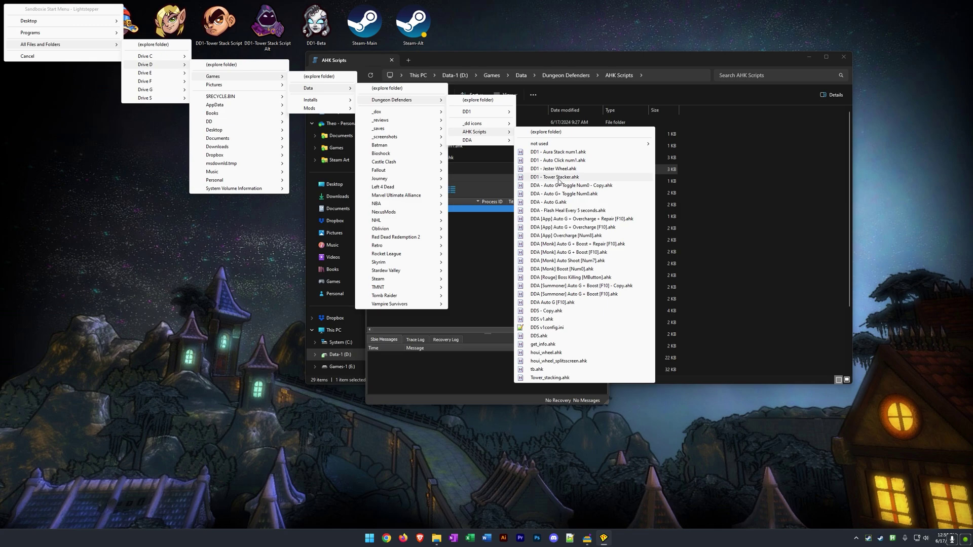
{"action": "left_click", "coordinate": [559, 177]}
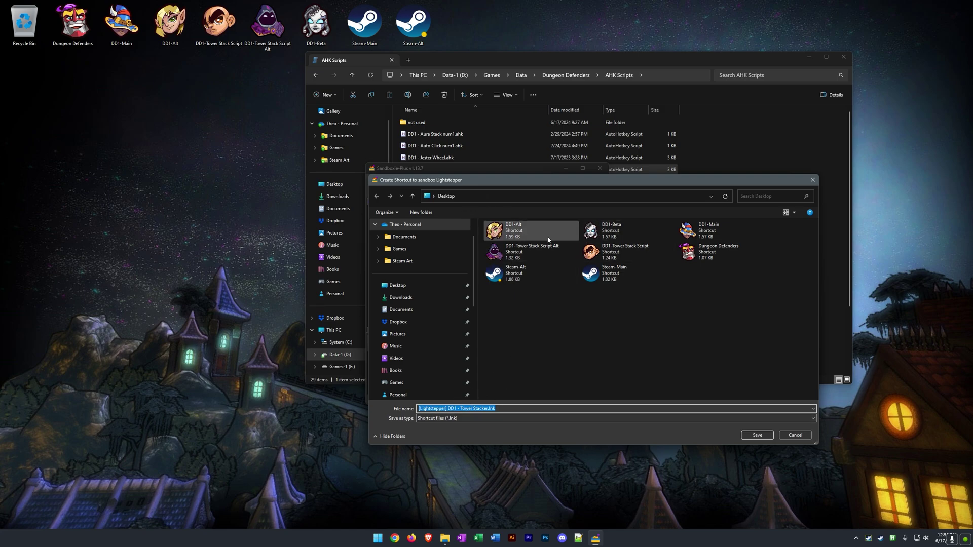
Save the [Lightstepper] DD1 - Tower Stacker shortcut to the desktop and run it sandboxed
{"action": "left_click", "coordinate": [740, 434]}
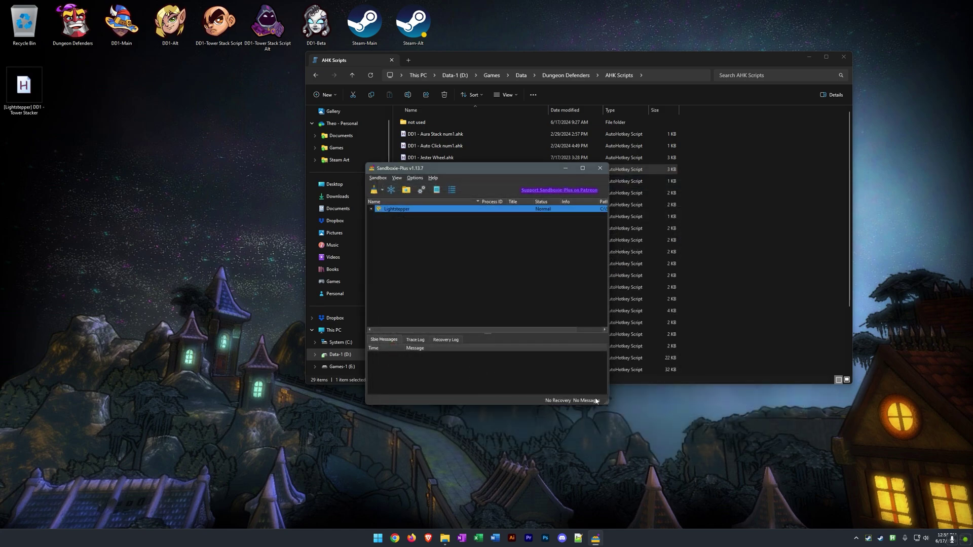
{"action": "left_click", "coordinate": [33, 89]}
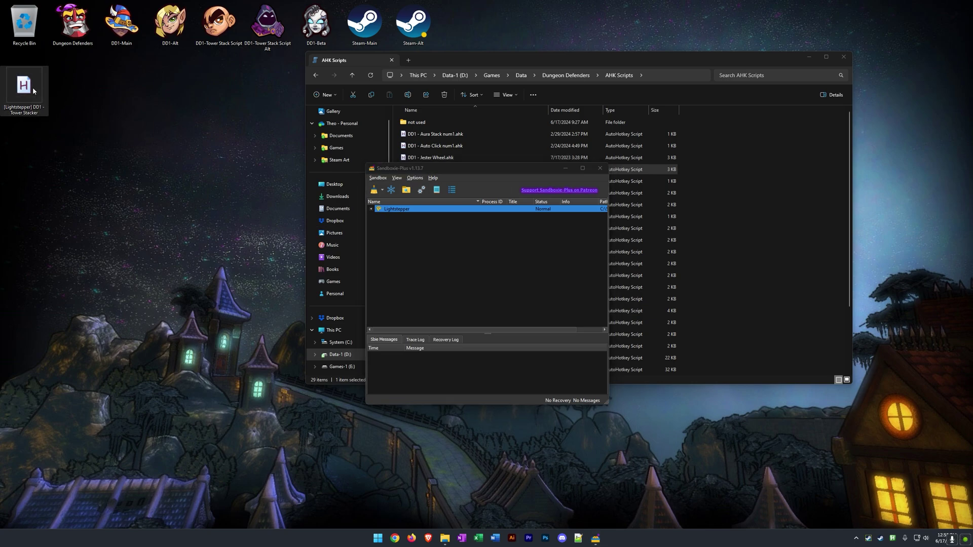
{"action": "double_click", "coordinate": [26, 86]}
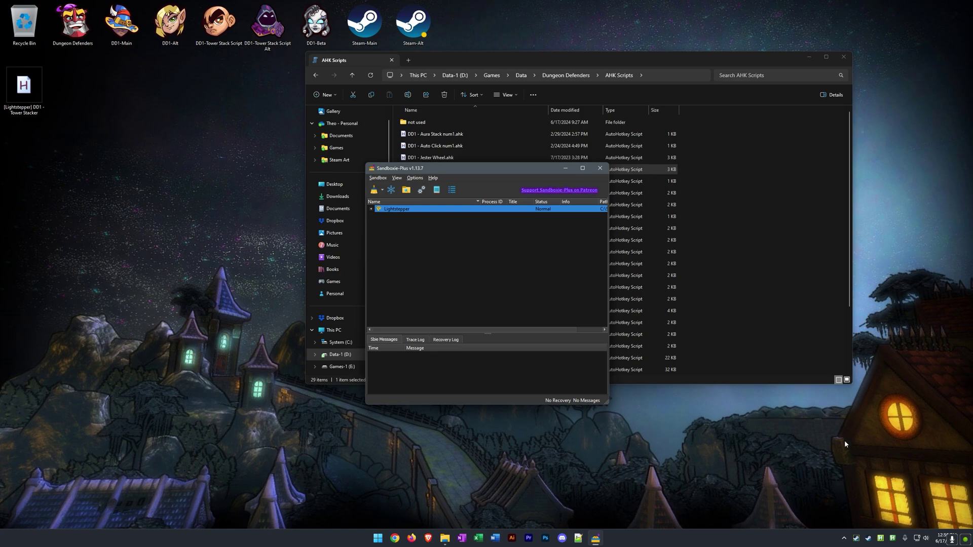
Close Sandboxie-Plus and the AHK Scripts folder, then browse Dungeon Defenders' local files from Steam
{"action": "left_click", "coordinate": [600, 167]}
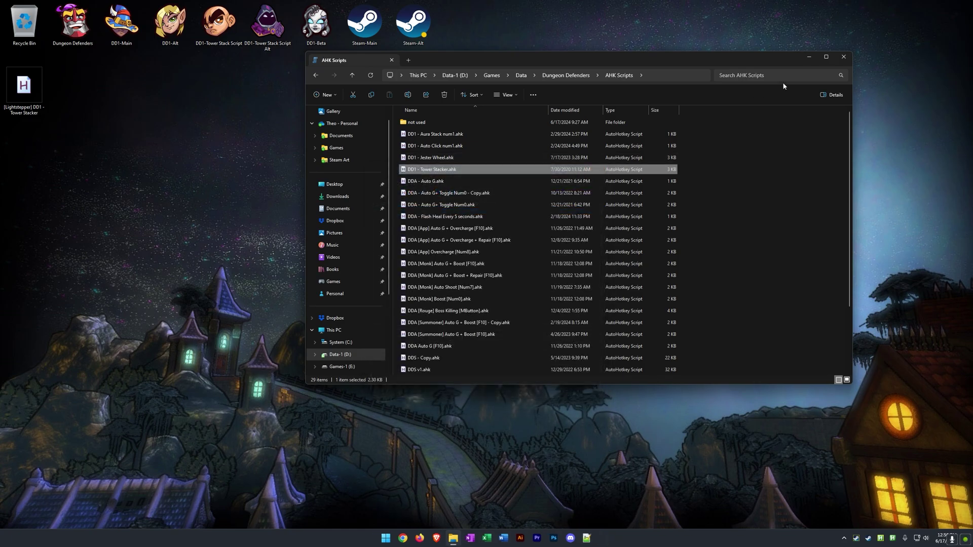
{"action": "left_click", "coordinate": [843, 56]}
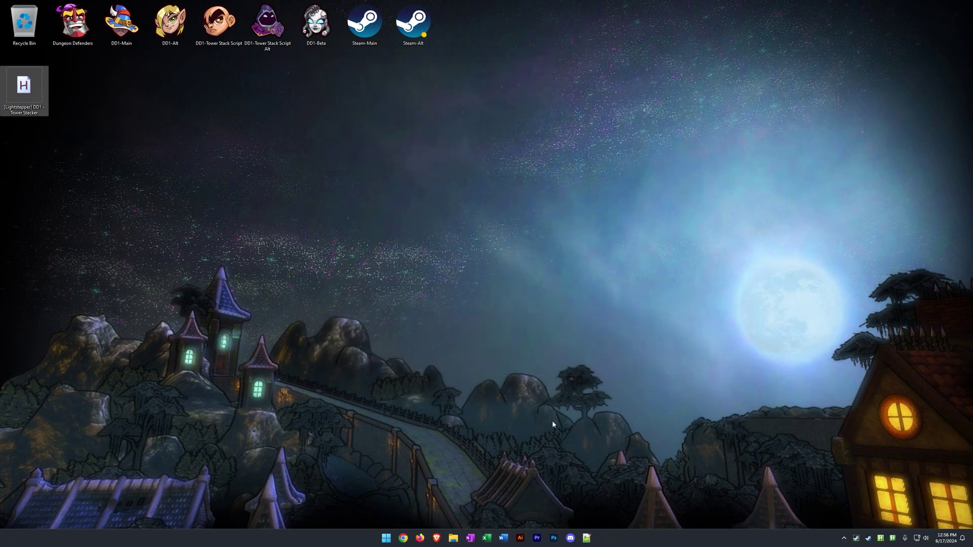
{"action": "left_click", "coordinate": [869, 539]}
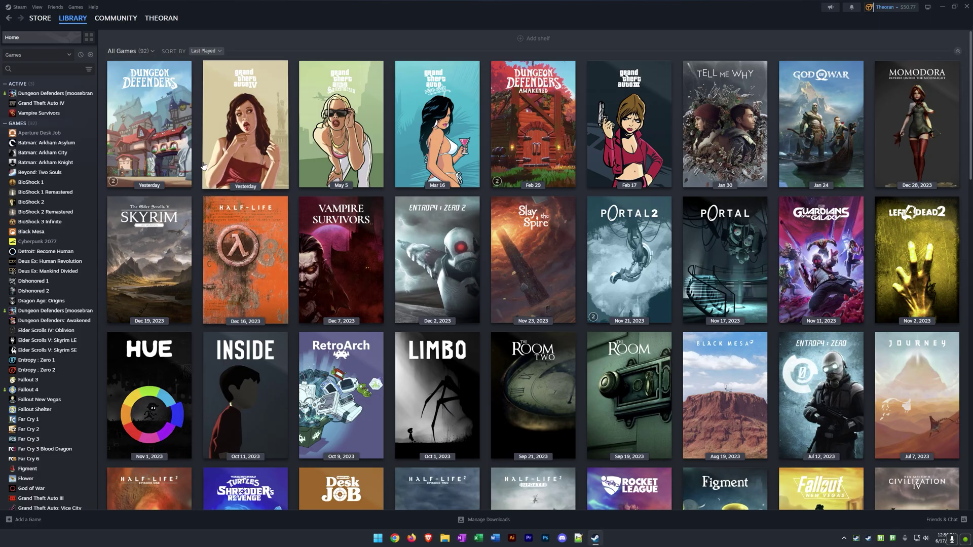
{"action": "right_click", "coordinate": [165, 127]}
{"action": "mouse_move", "coordinate": [191, 184]}
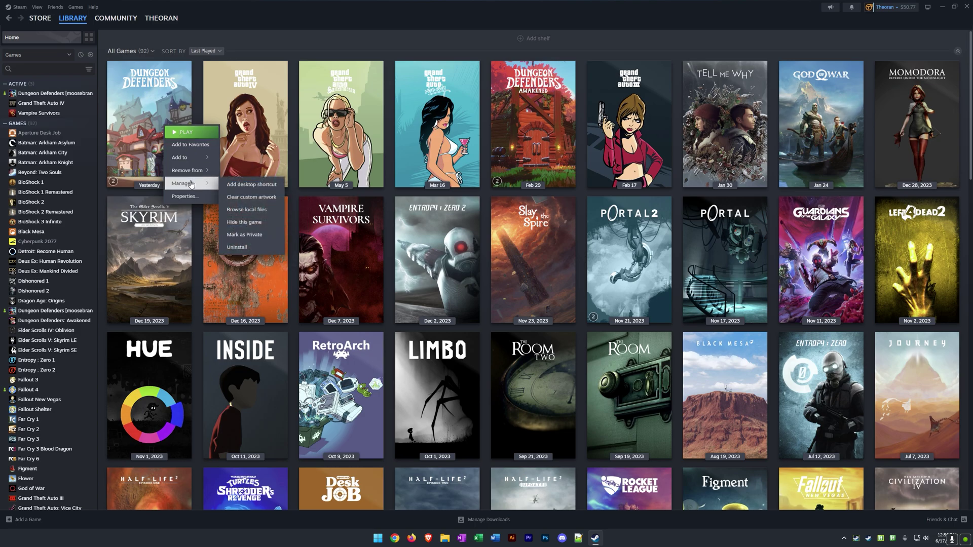
{"action": "left_click", "coordinate": [251, 210]}
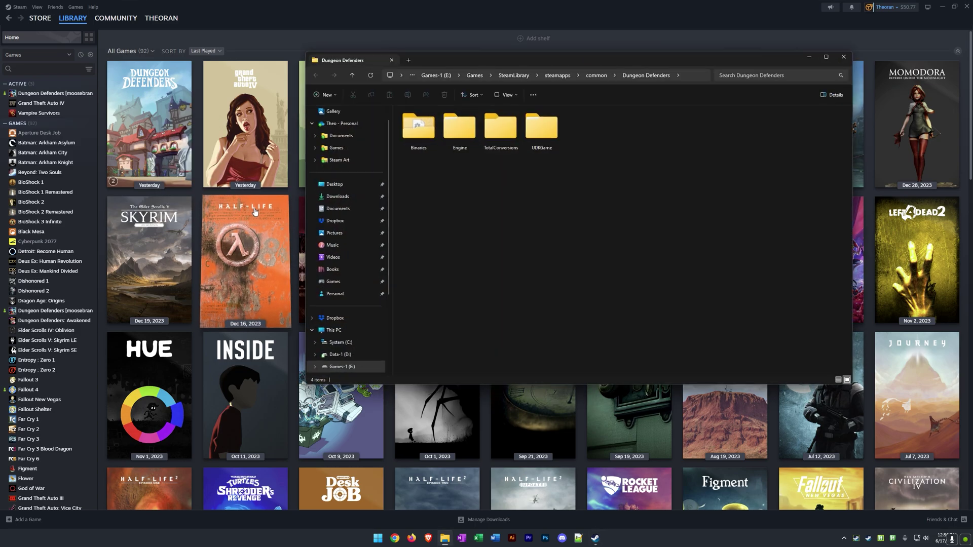
Go into the UDKGame\Config folder, minimising Steam
{"action": "double_click", "coordinate": [541, 127]}
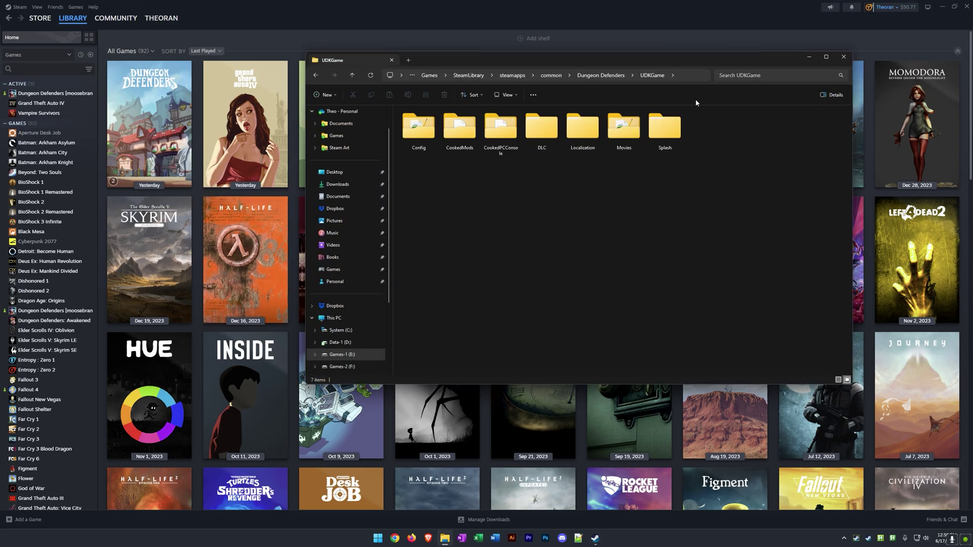
{"action": "left_click", "coordinate": [942, 8]}
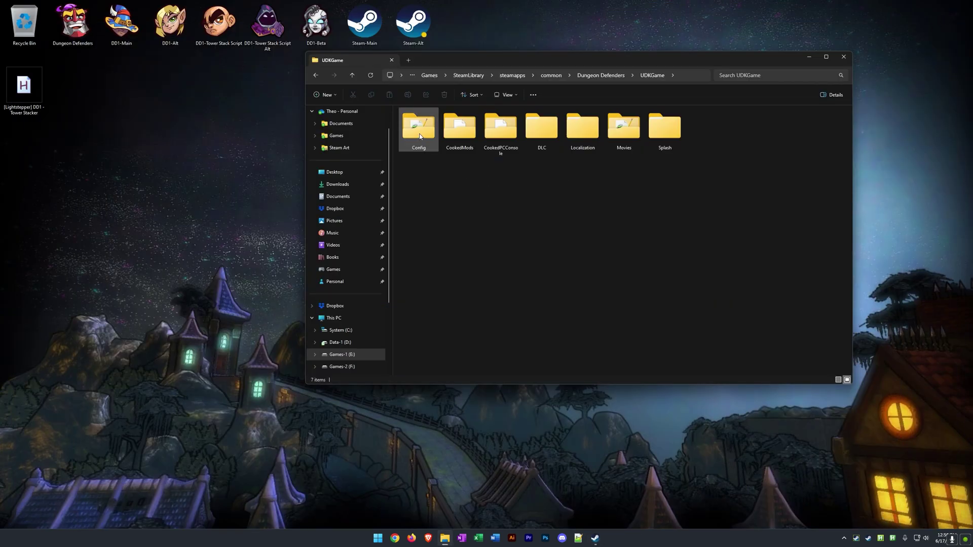
{"action": "left_click", "coordinate": [419, 136]}
{"action": "double_click", "coordinate": [420, 136]}
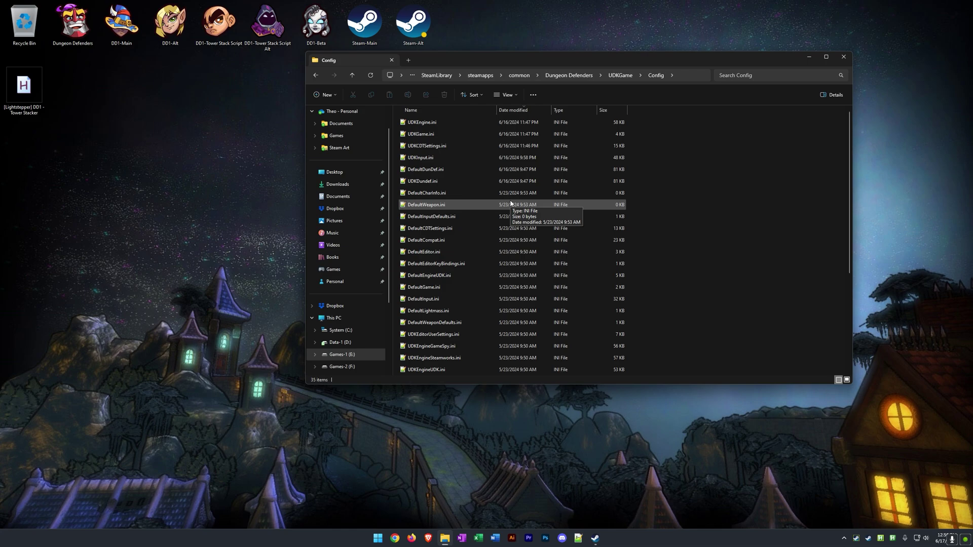
Open UDKCDTSettings.ini in Notepad++ and scroll down to the UpgradeTowerPriority section
{"action": "double_click", "coordinate": [434, 148]}
{"action": "scroll", "coordinate": [577, 266], "scroll_direction": "down", "scroll_amount": 5}
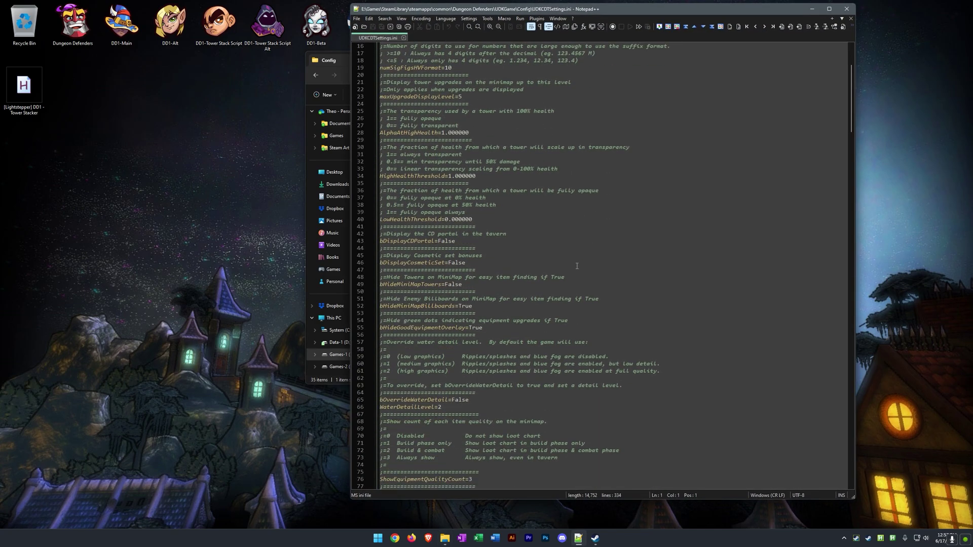
{"action": "scroll", "coordinate": [577, 266], "scroll_direction": "down", "scroll_amount": 18}
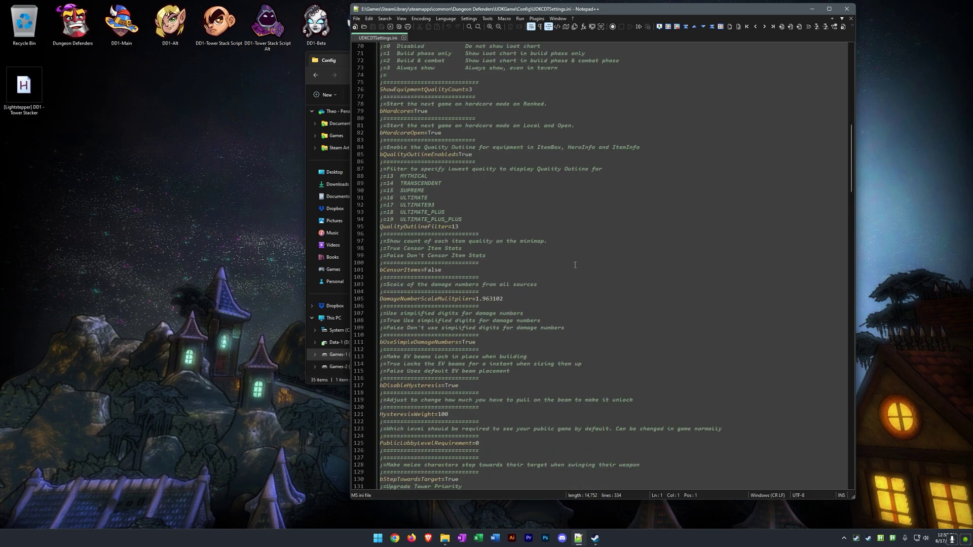
{"action": "scroll", "coordinate": [575, 265], "scroll_direction": "down", "scroll_amount": 17}
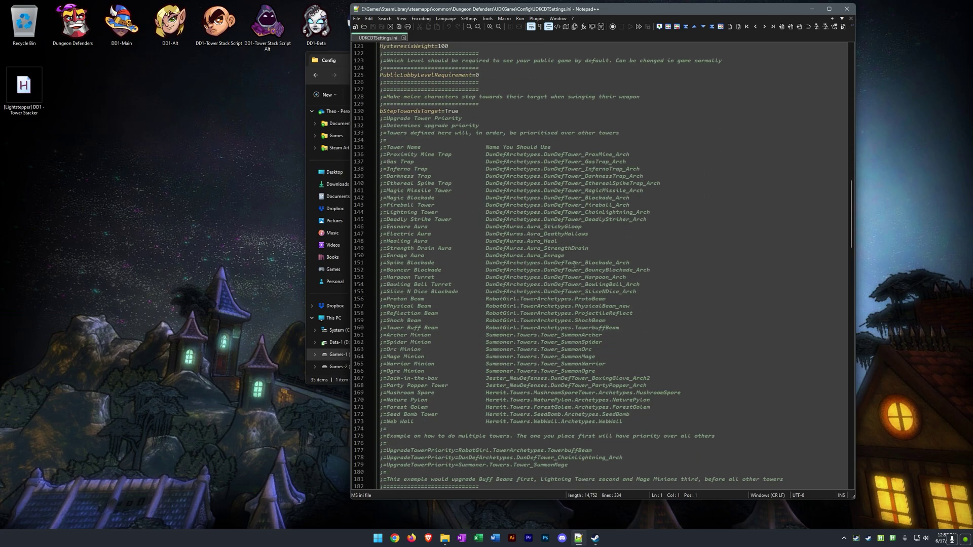
{"action": "scroll", "coordinate": [450, 203], "scroll_direction": "down", "scroll_amount": 14}
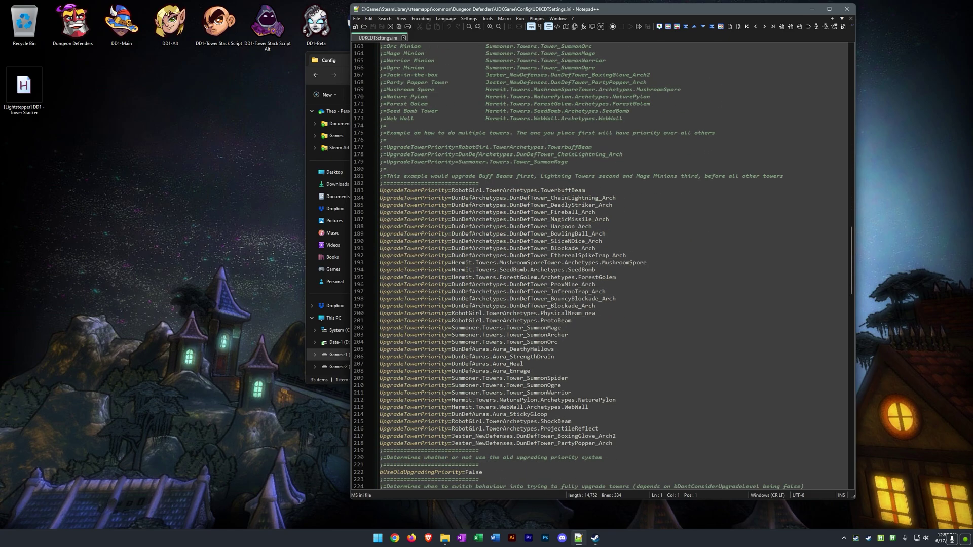
Select and inspect UpgradeTowerPriority lines 183–218, including the TowerbuffBeam entry on line 183
{"action": "left_click_drag", "start_coordinate": [381, 190], "coordinate": [631, 444]}
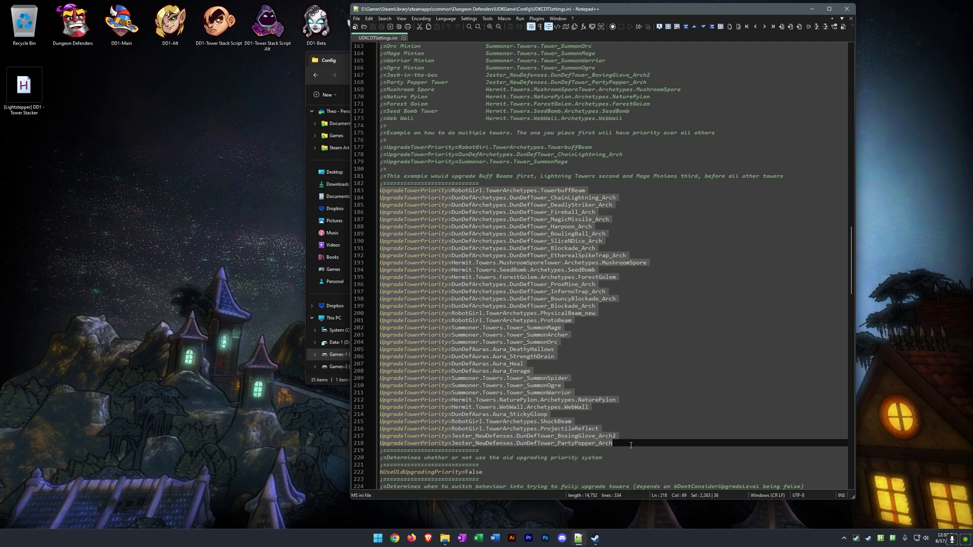
{"action": "left_click", "coordinate": [531, 212]}
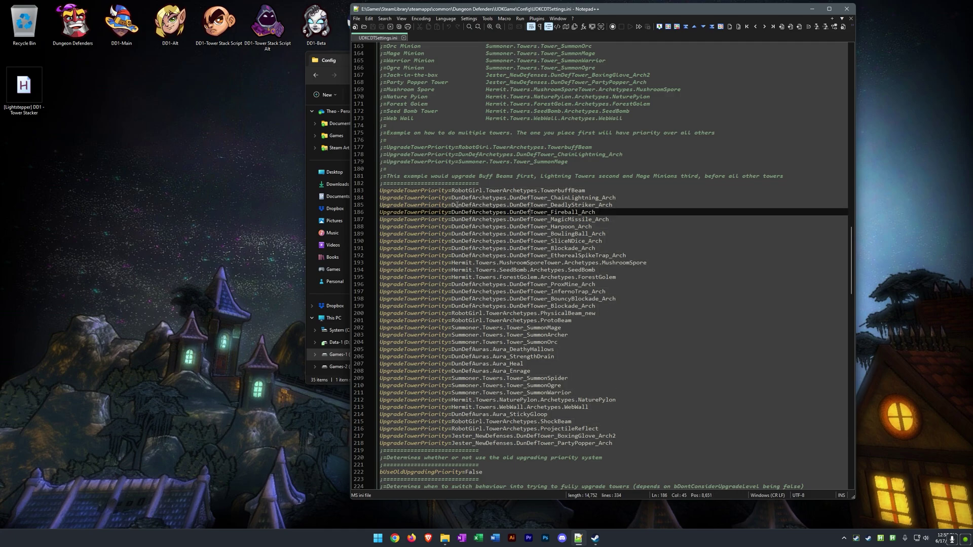
{"action": "left_click_drag", "start_coordinate": [380, 191], "coordinate": [595, 190]}
{"action": "left_click", "coordinate": [588, 190]}
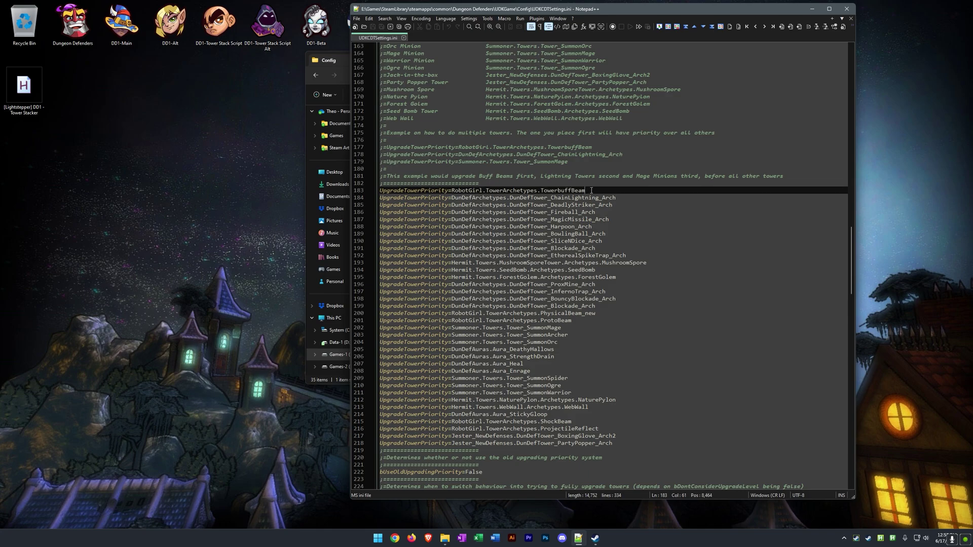
{"action": "left_click", "coordinate": [428, 212]}
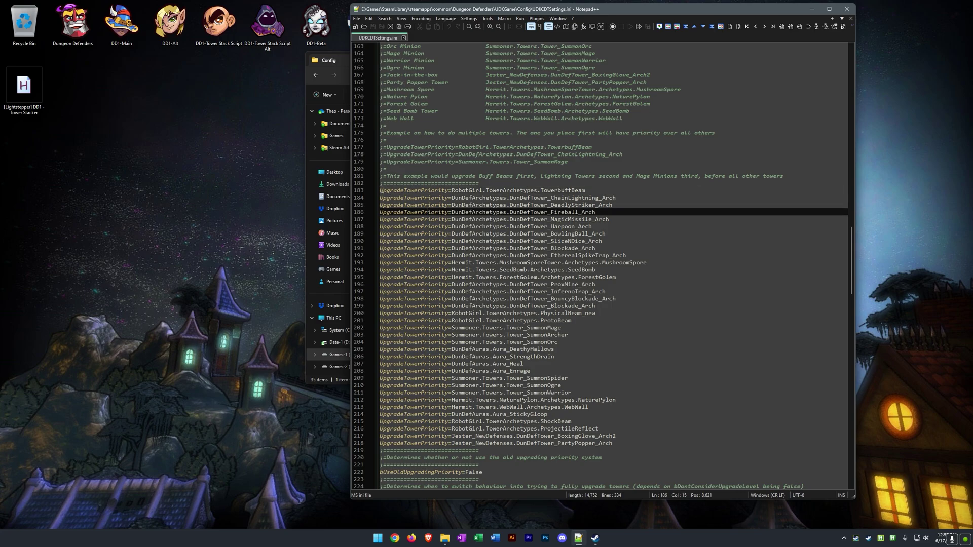
Inspect the CustomColorArray entries on lines 293–295, then close UDKCDTSettings.ini
{"action": "left_click_drag", "start_coordinate": [381, 191], "coordinate": [483, 349]}
{"action": "scroll", "coordinate": [515, 337], "scroll_direction": "down", "scroll_amount": 20}
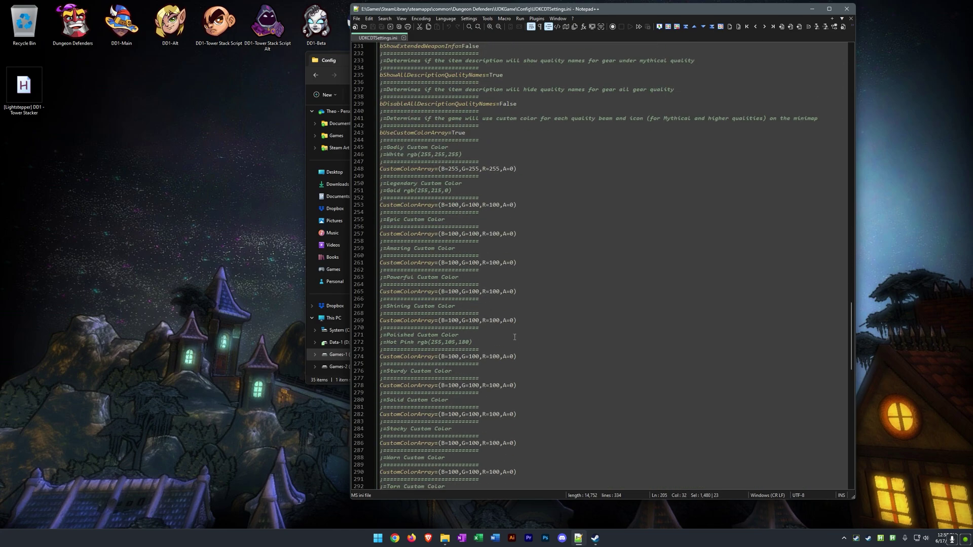
{"action": "scroll", "coordinate": [515, 336], "scroll_direction": "down", "scroll_amount": 10}
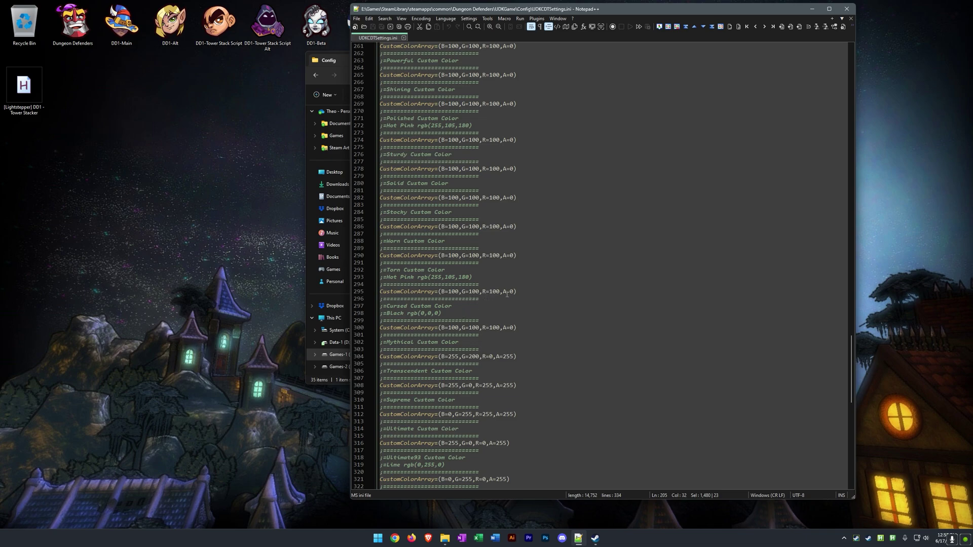
{"action": "left_click_drag", "start_coordinate": [519, 292], "coordinate": [384, 292]}
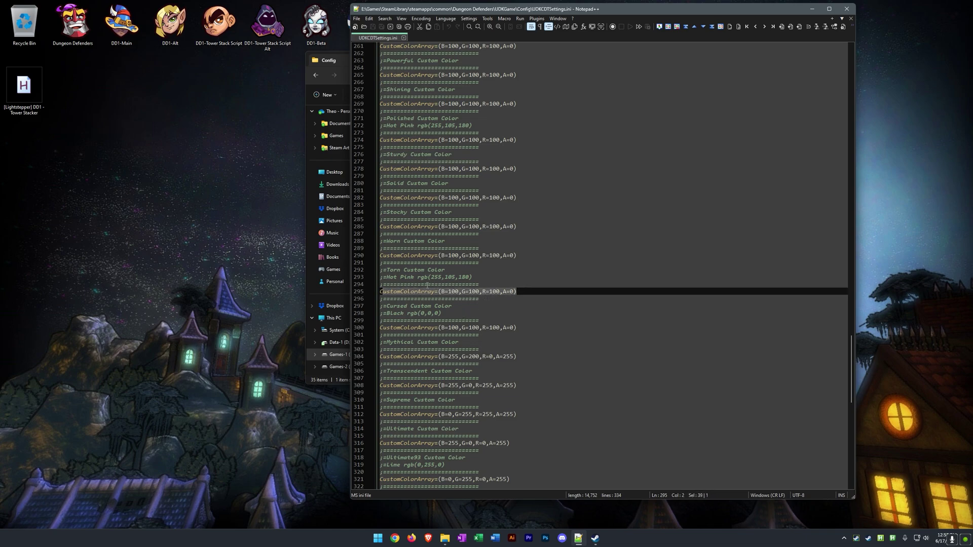
{"action": "left_click", "coordinate": [476, 278]}
{"action": "scroll", "coordinate": [393, 77], "scroll_direction": "up", "scroll_amount": 4}
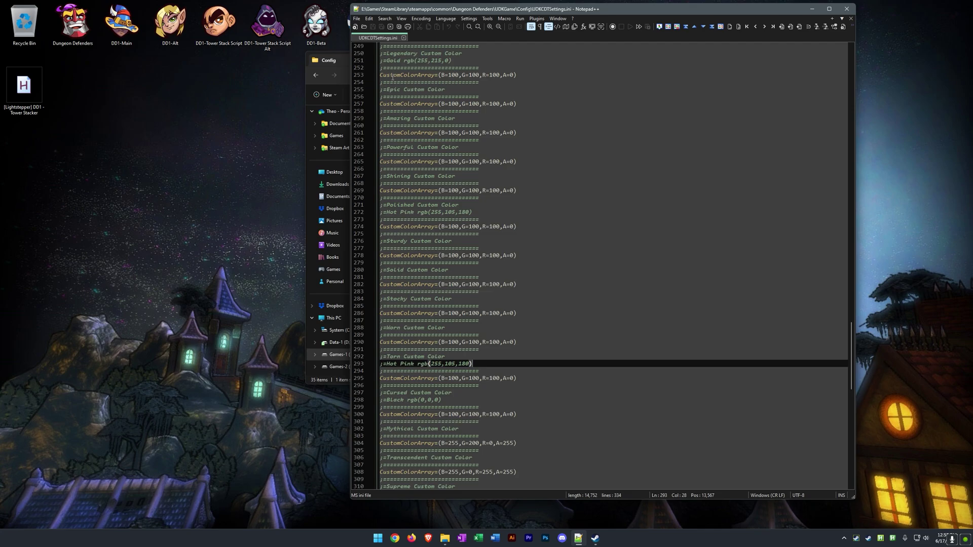
{"action": "left_click", "coordinate": [404, 38]}
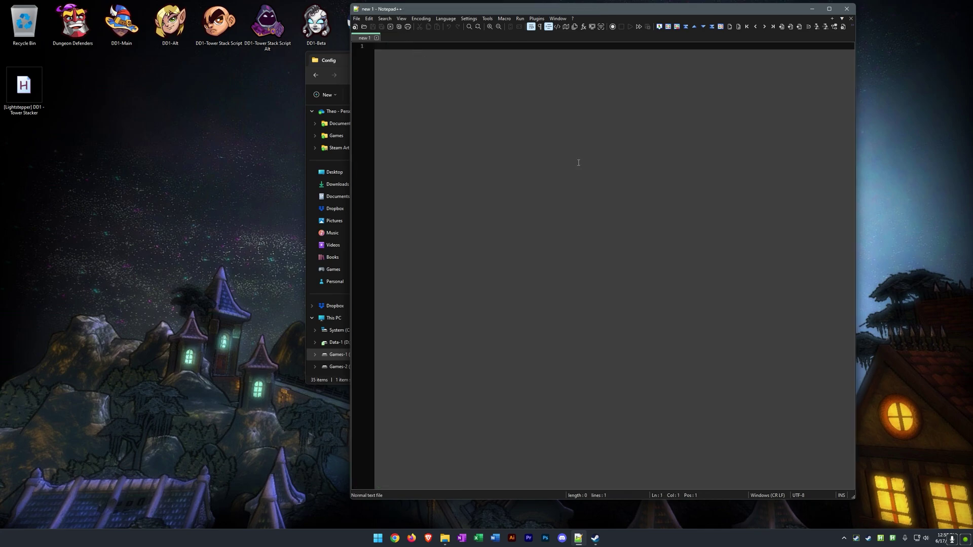
Close Notepad++ and return the maximised Explorer window to Dungeon Defenders\UDKGame\Config
{"action": "left_click", "coordinate": [846, 9]}
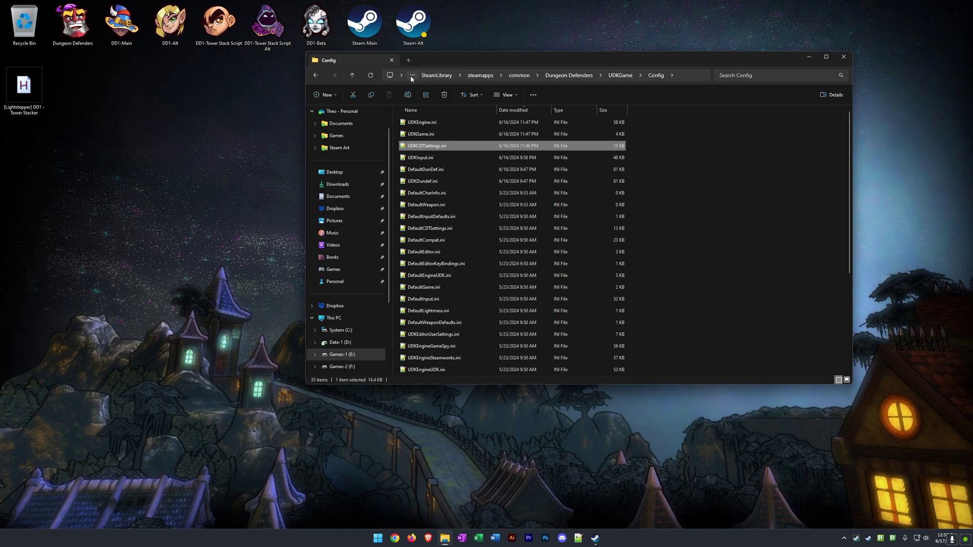
{"action": "double_click", "coordinate": [615, 59]}
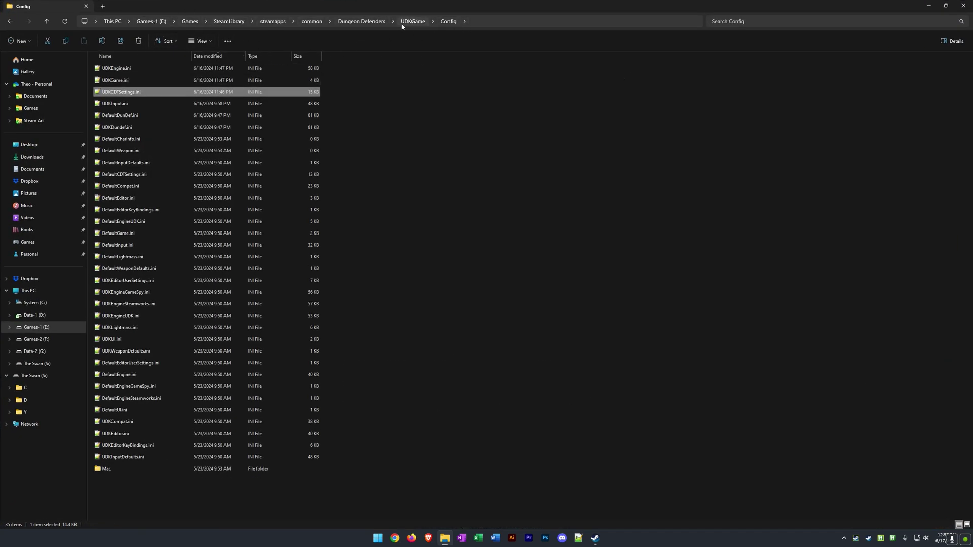
{"action": "left_click", "coordinate": [365, 22]}
{"action": "double_click", "coordinate": [253, 73]}
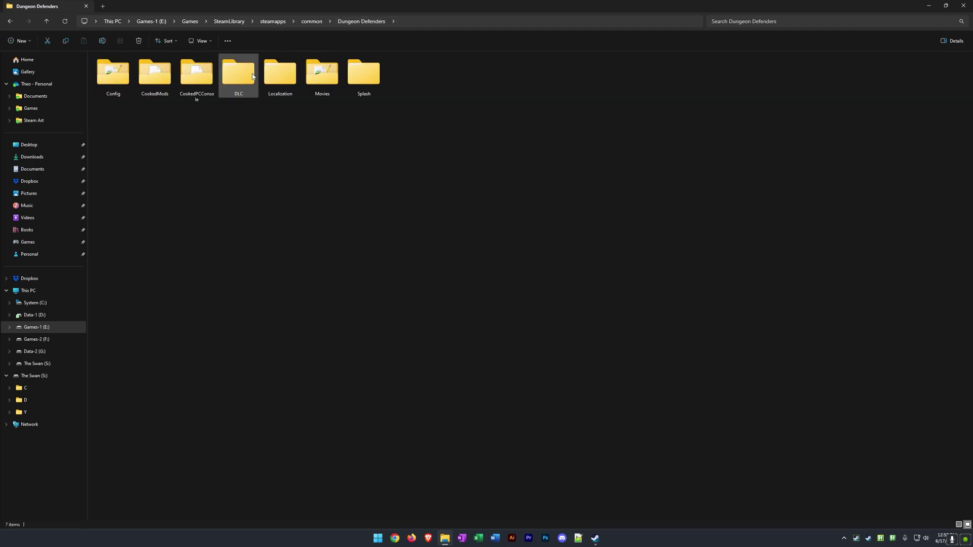
{"action": "double_click", "coordinate": [112, 81]}
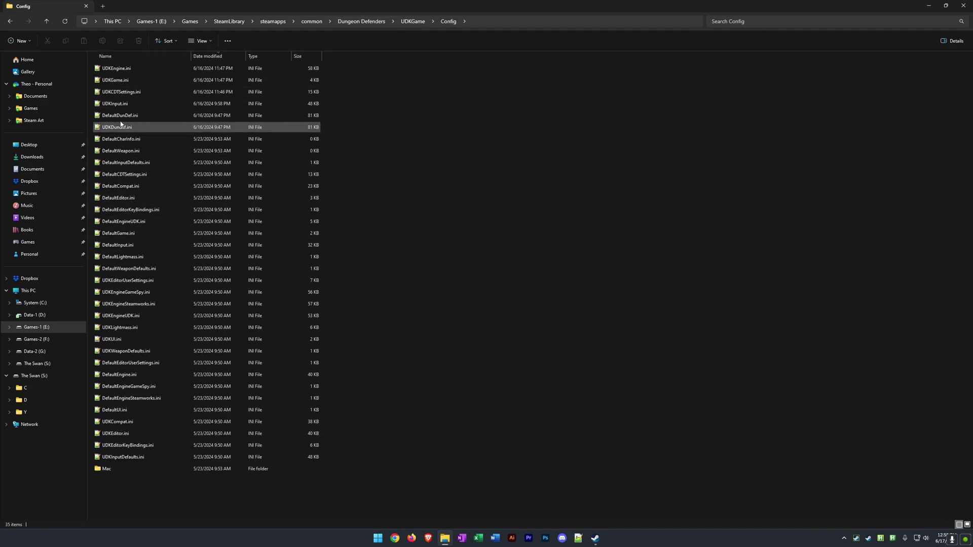
Copy UDKCDTSettings.ini from the Config folder
{"action": "left_click", "coordinate": [122, 93]}
{"action": "right_click", "coordinate": [122, 93]}
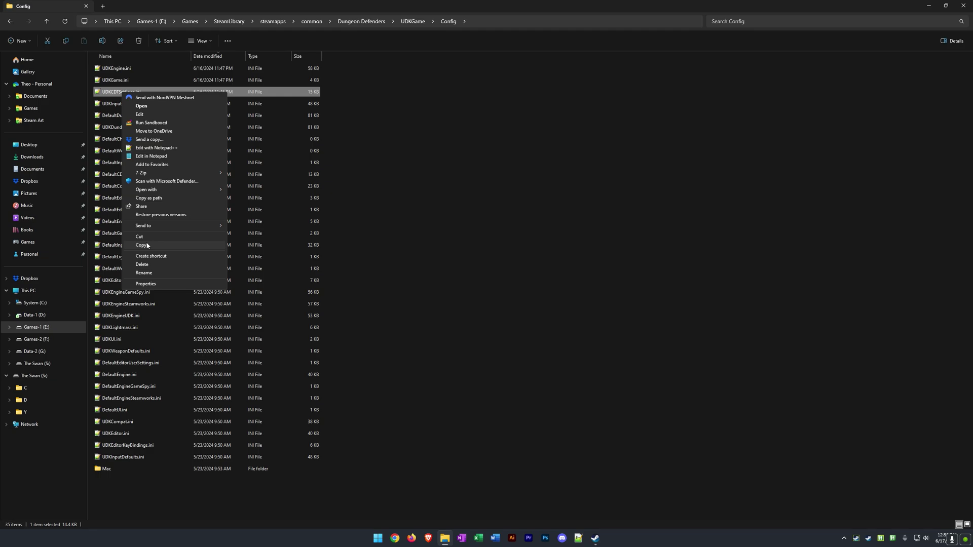
{"action": "left_click", "coordinate": [167, 245]}
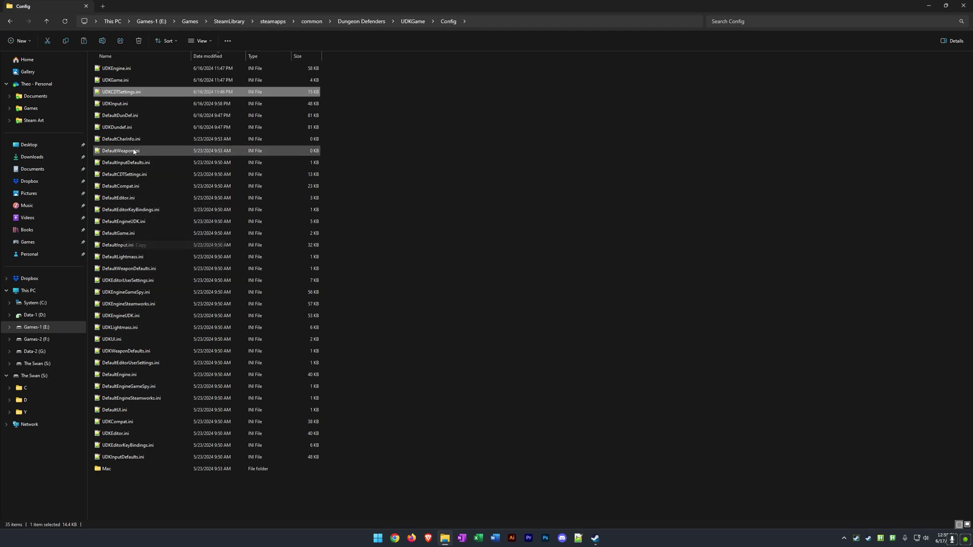
Open UDKEngine.ini in Notepad++ to review its contents, then close it
{"action": "double_click", "coordinate": [116, 69]}
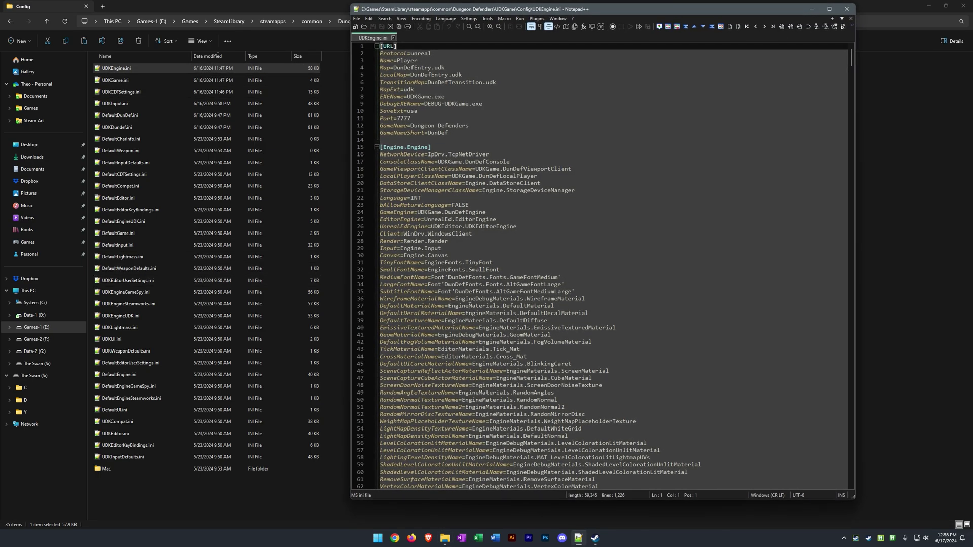
{"action": "scroll", "coordinate": [470, 306], "scroll_direction": "down", "scroll_amount": 17}
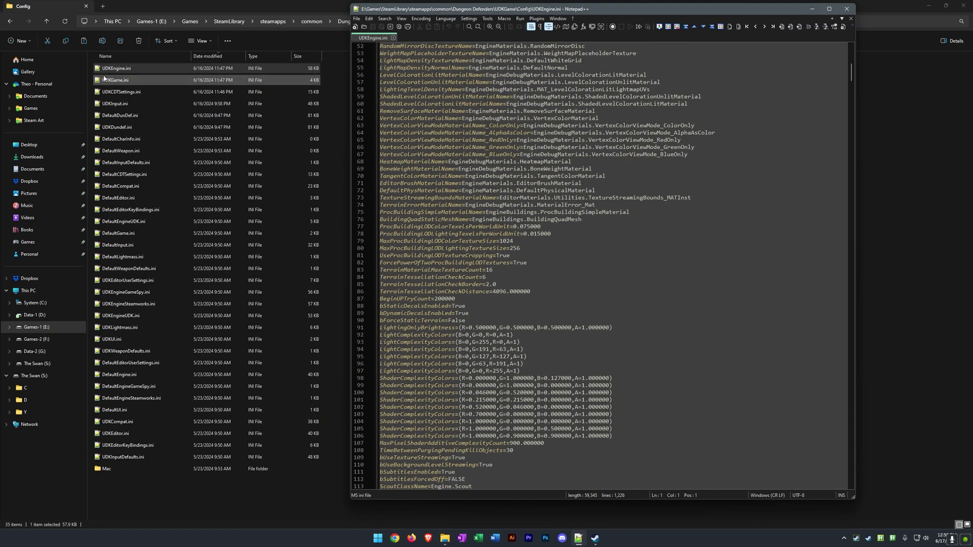
{"action": "left_click", "coordinate": [846, 9]}
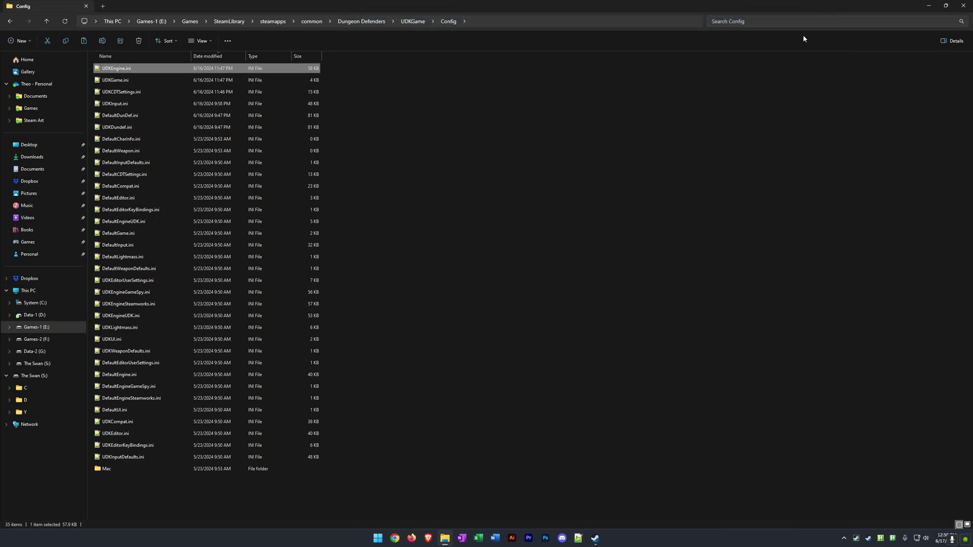
Copy UDKCDTSettings.ini and UDKEngine.ini from the game's Config folder
{"action": "left_click", "coordinate": [160, 88]}
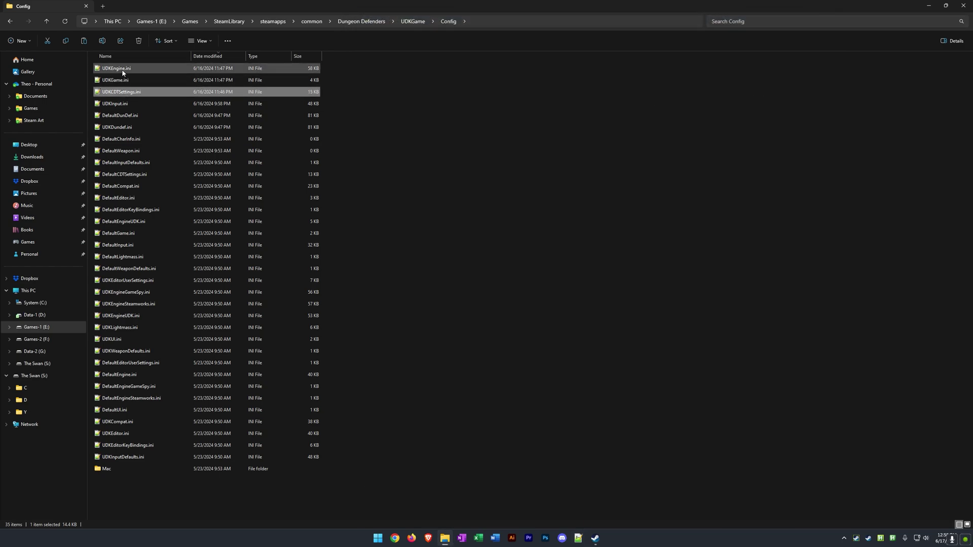
{"action": "left_click", "coordinate": [123, 71], "text": "ctrl"}
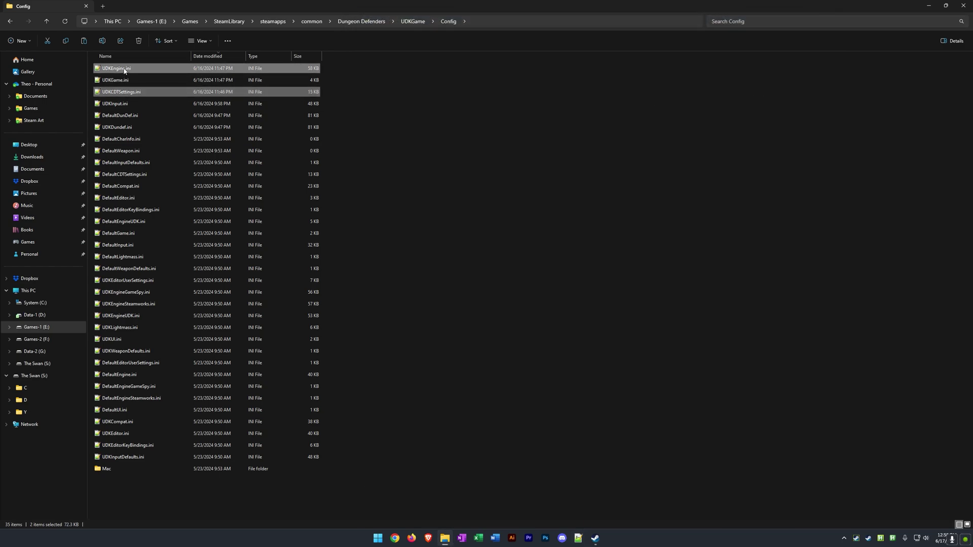
{"action": "right_click", "coordinate": [152, 71]}
{"action": "left_click", "coordinate": [182, 208]}
Minimise Config and open a new Explorer window on C:\Sandbox's user folder
{"action": "left_click", "coordinate": [929, 5]}
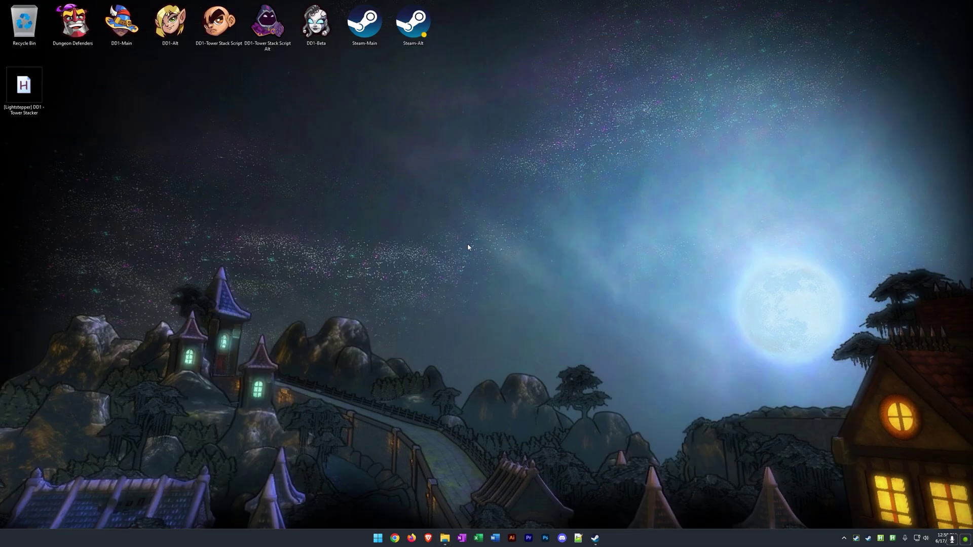
{"action": "right_click", "coordinate": [446, 543]}
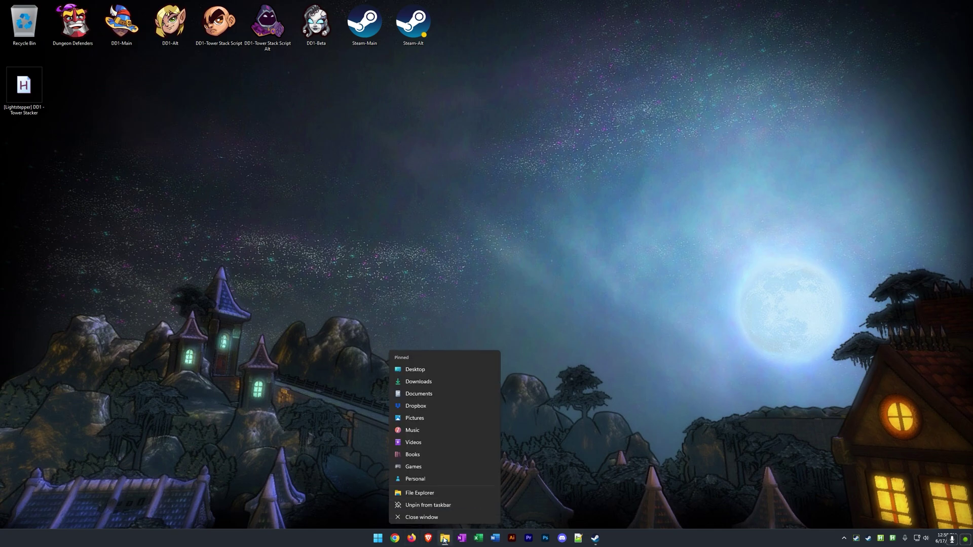
{"action": "left_click", "coordinate": [432, 494]}
{"action": "double_click", "coordinate": [440, 137]}
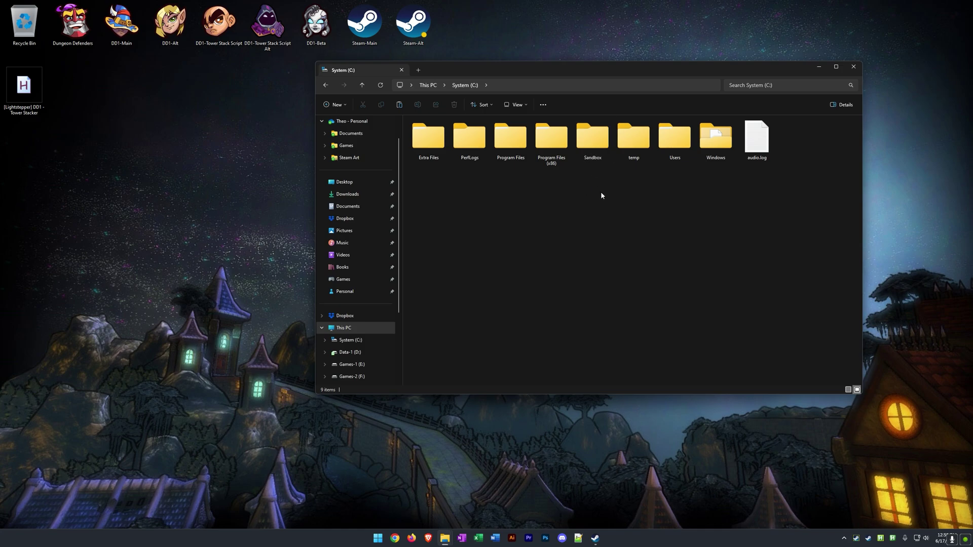
{"action": "double_click", "coordinate": [588, 137]}
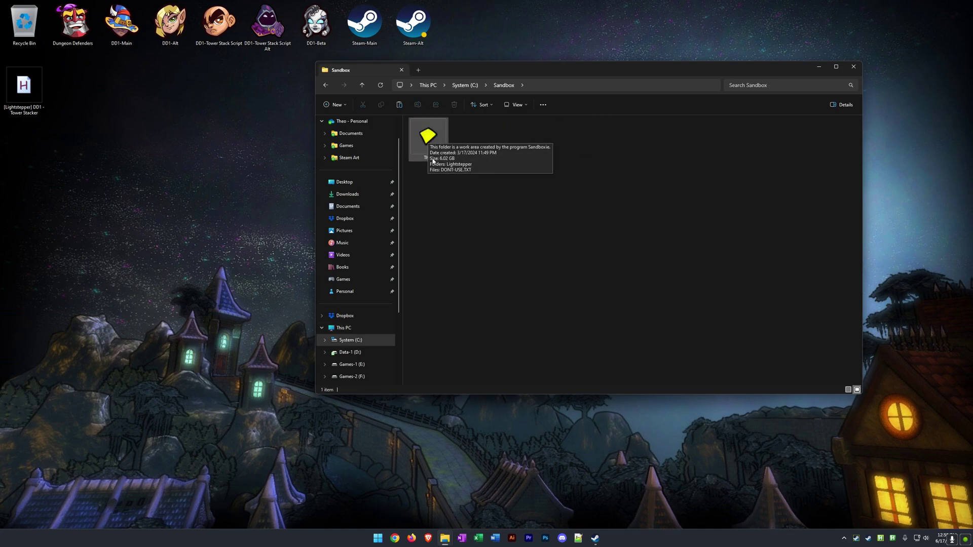
{"action": "double_click", "coordinate": [431, 142]}
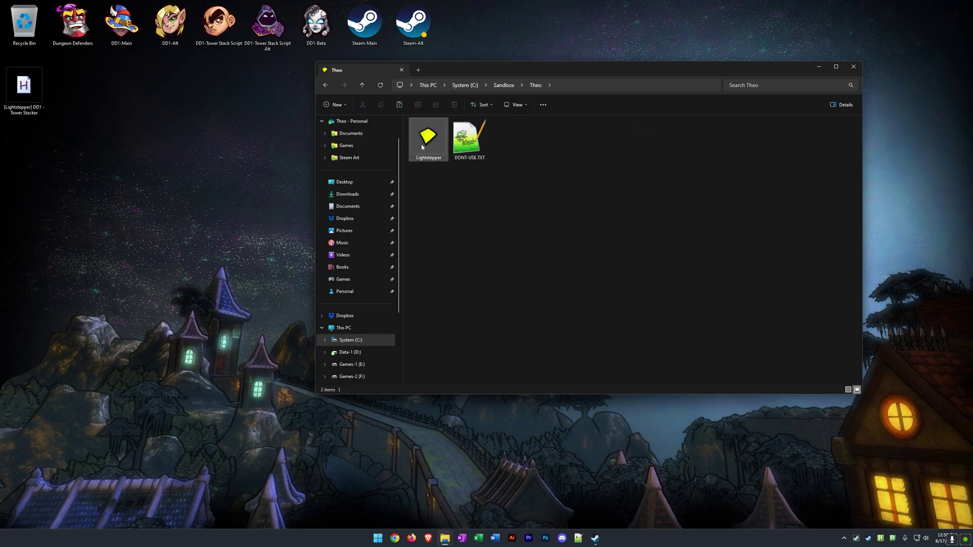
{"action": "mouse_move", "coordinate": [435, 142]}
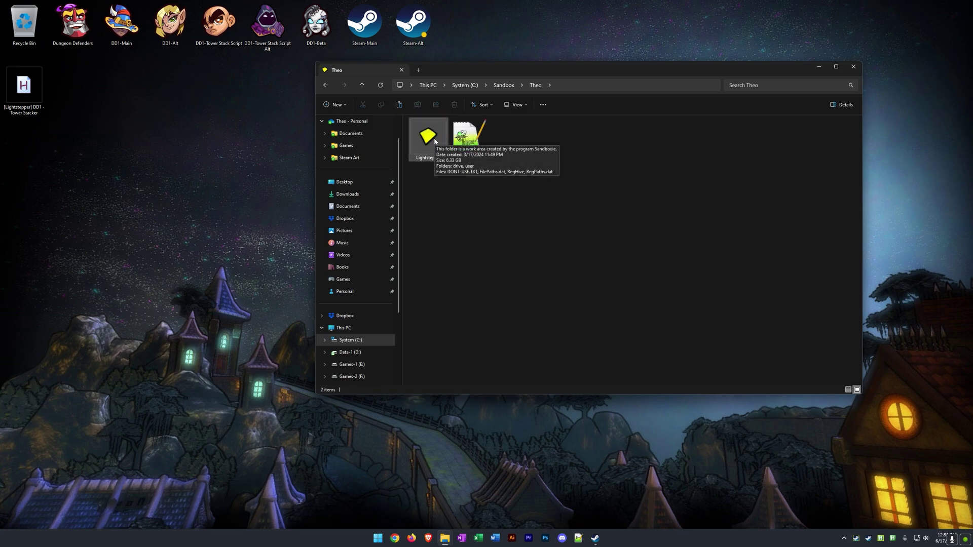
Check the Lightstepper sandbox in Sandboxie-Plus, close it, and open the Lightstepper folder in Explorer
{"action": "left_click", "coordinate": [844, 538]}
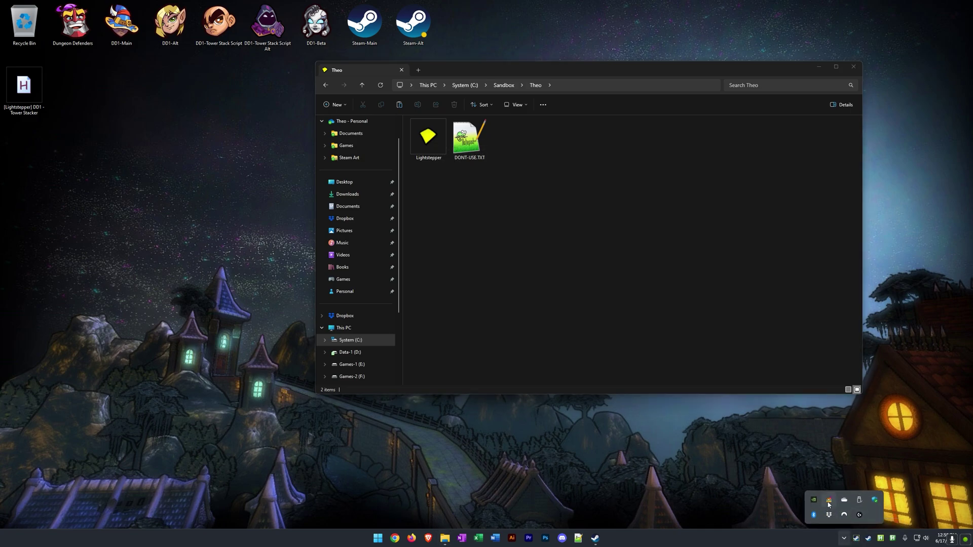
{"action": "left_click", "coordinate": [829, 500]}
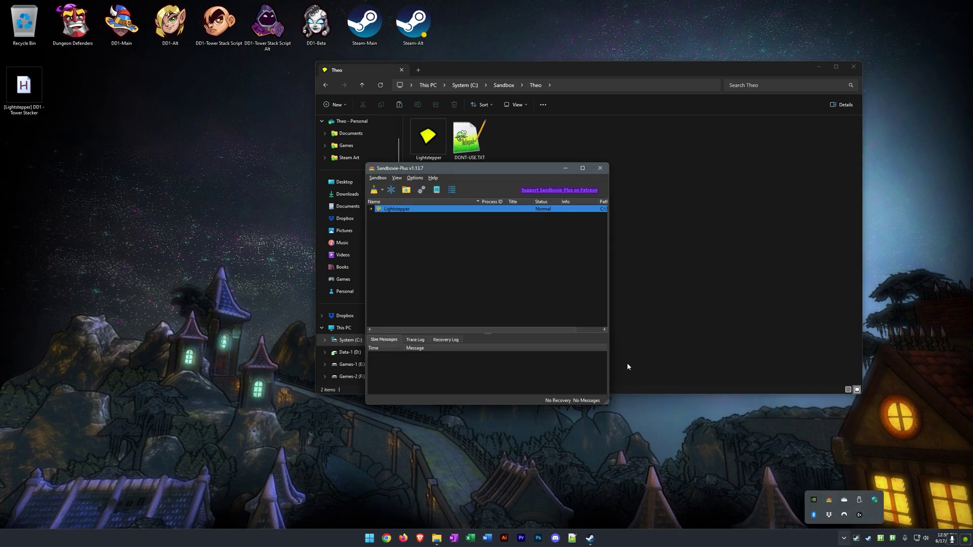
{"action": "left_click_drag", "start_coordinate": [457, 172], "coordinate": [139, 84]}
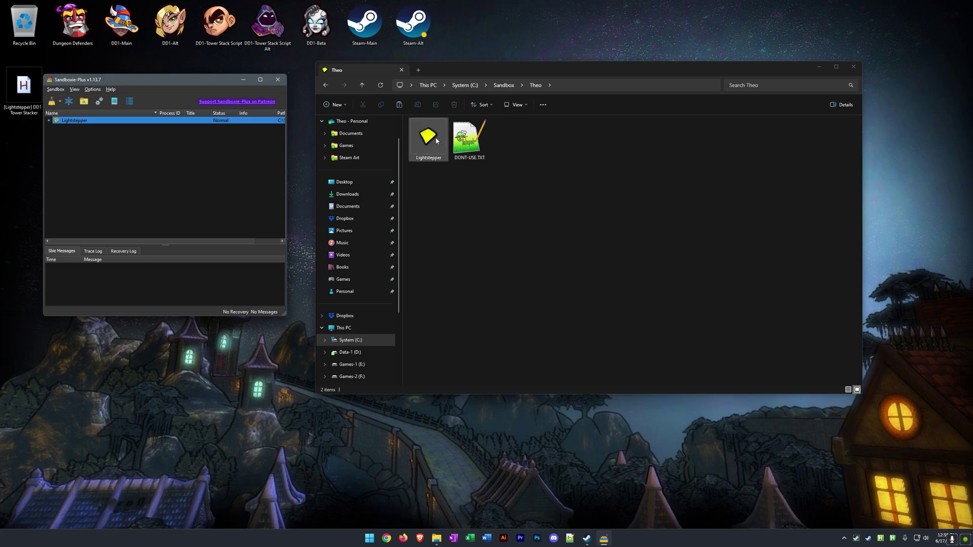
{"action": "left_click", "coordinate": [517, 198]}
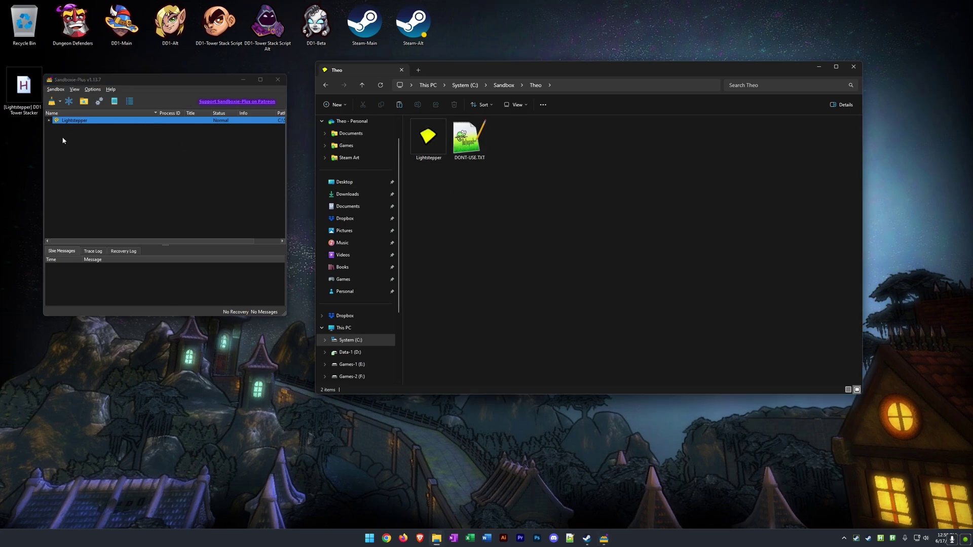
{"action": "left_click", "coordinate": [278, 80]}
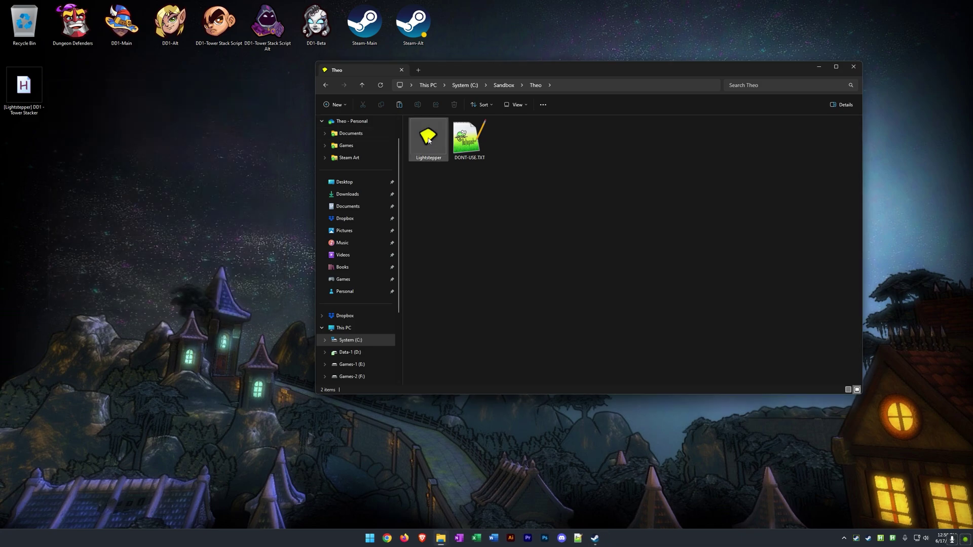
{"action": "double_click", "coordinate": [428, 138]}
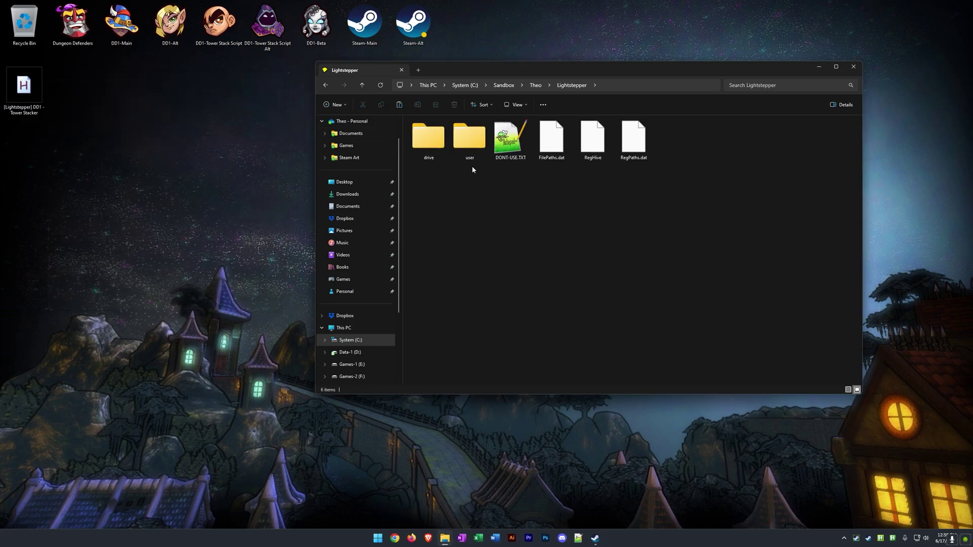
Open the sandbox's drive folder and snap it to the right, beside the game's Config window
{"action": "left_click", "coordinate": [433, 145]}
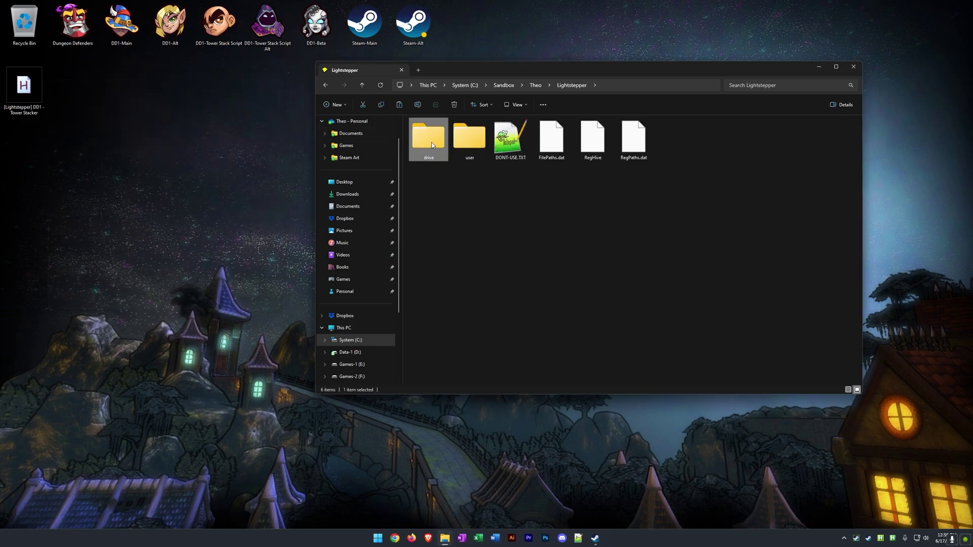
{"action": "double_click", "coordinate": [432, 145]}
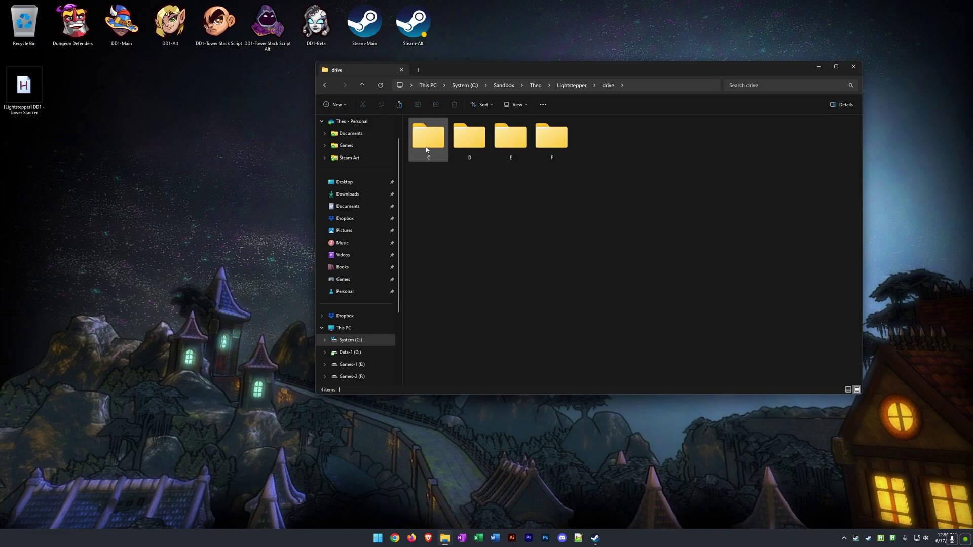
{"action": "left_click", "coordinate": [445, 538]}
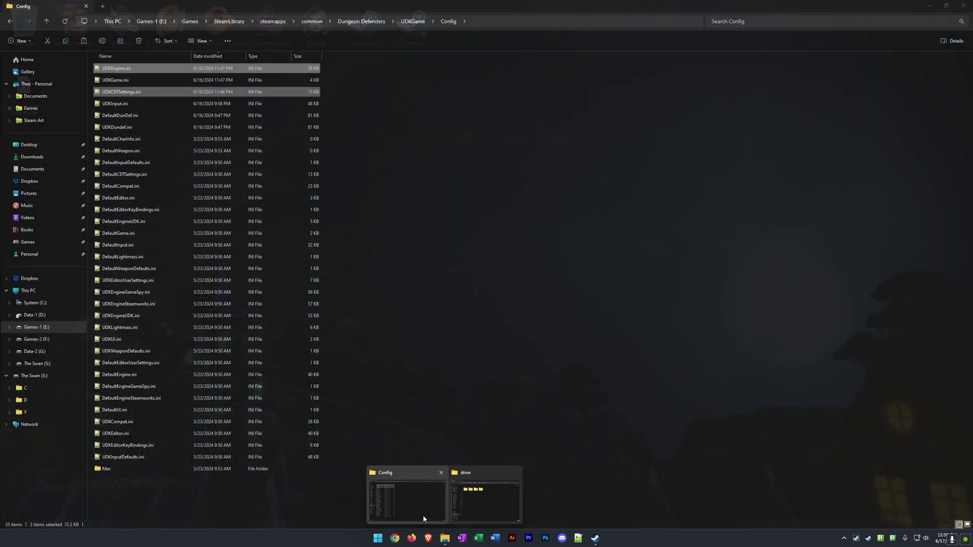
{"action": "left_click", "coordinate": [422, 515]}
{"action": "key", "text": "super+Left"}
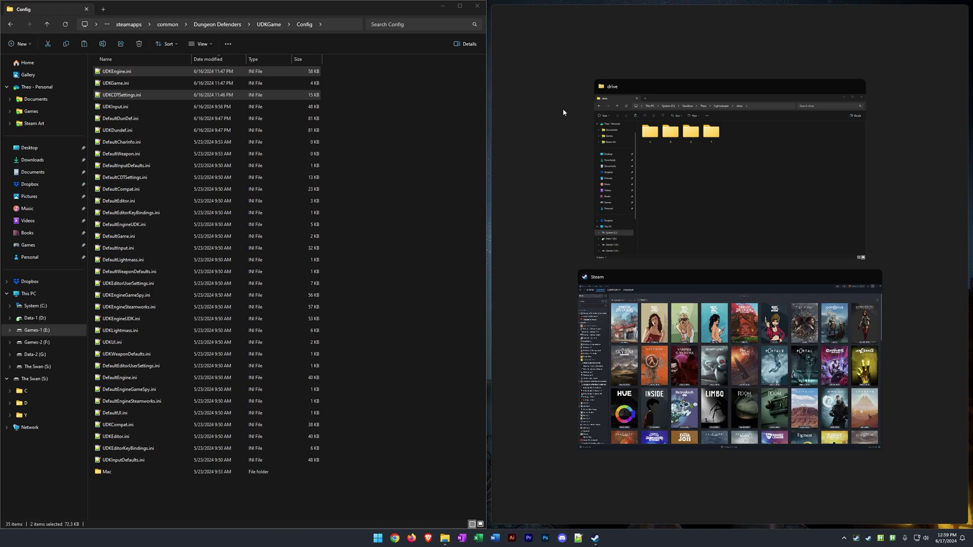
{"action": "left_click", "coordinate": [731, 185]}
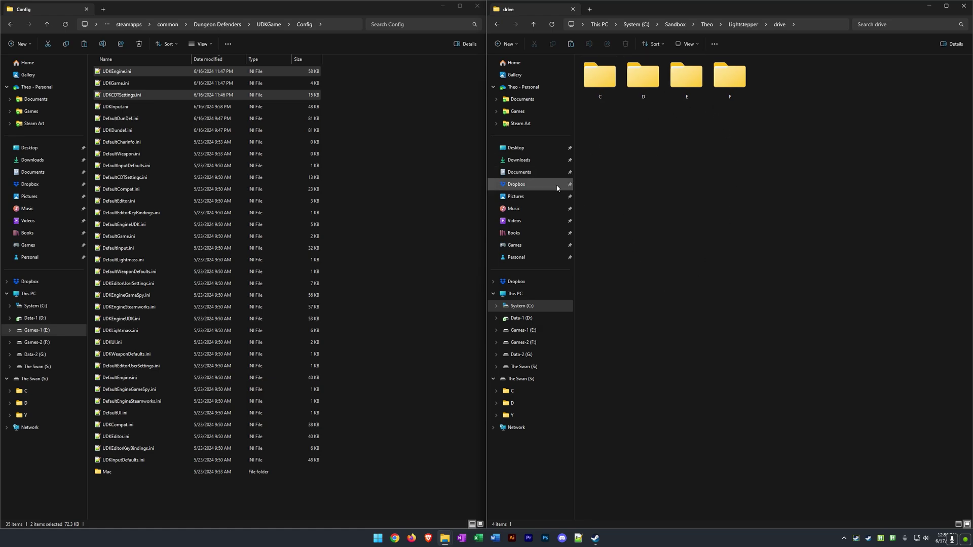
Browse the sandbox drive to E\Games\SteamLibrary\steamapps\common\Dungeon Defenders\UDKGame\Config
{"action": "left_click", "coordinate": [333, 28]}
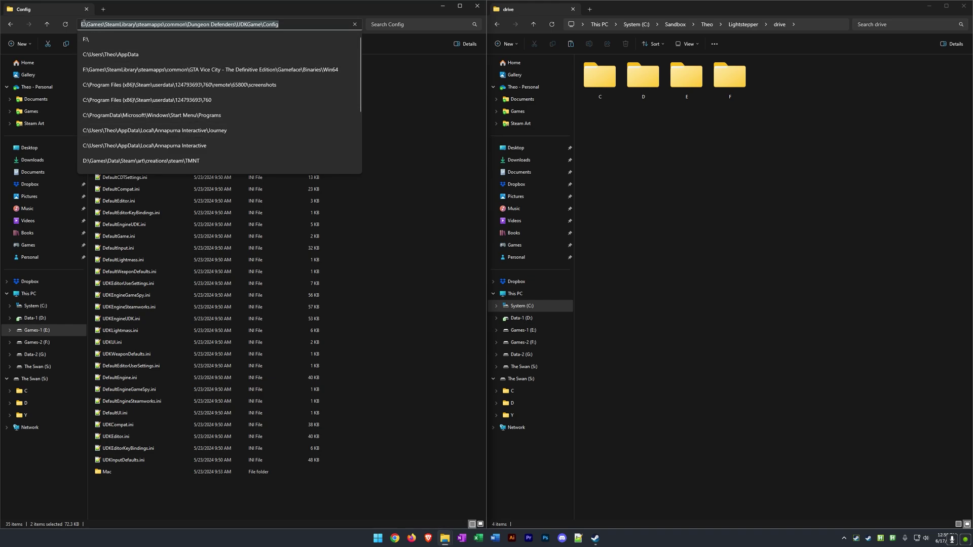
{"action": "left_click", "coordinate": [683, 197]}
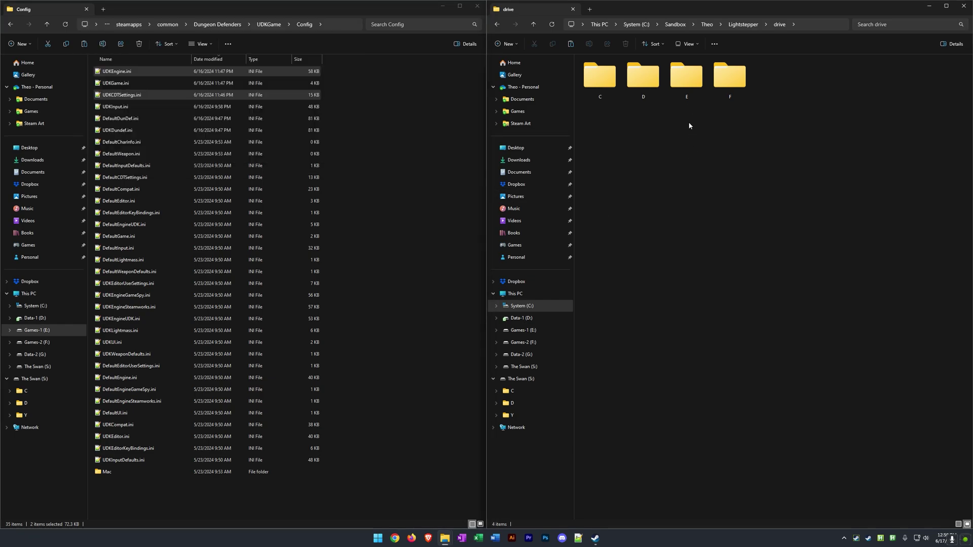
{"action": "double_click", "coordinate": [690, 86]}
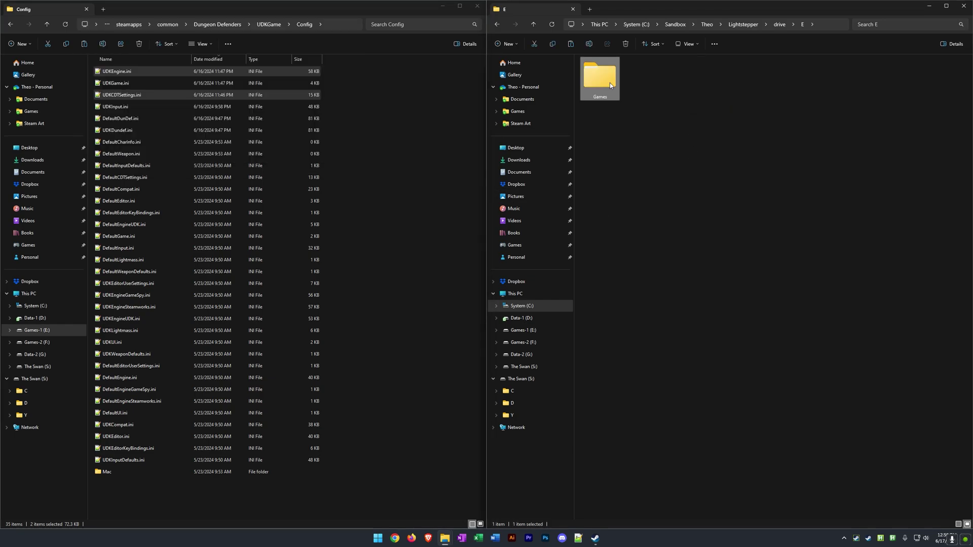
{"action": "double_click", "coordinate": [610, 83]}
{"action": "double_click", "coordinate": [609, 83]}
{"action": "double_click", "coordinate": [610, 83]}
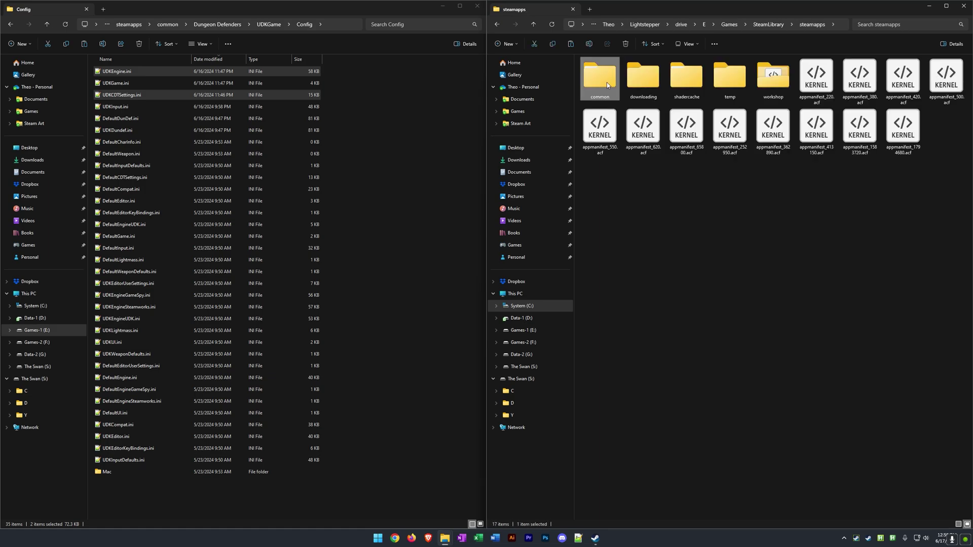
{"action": "double_click", "coordinate": [608, 85]}
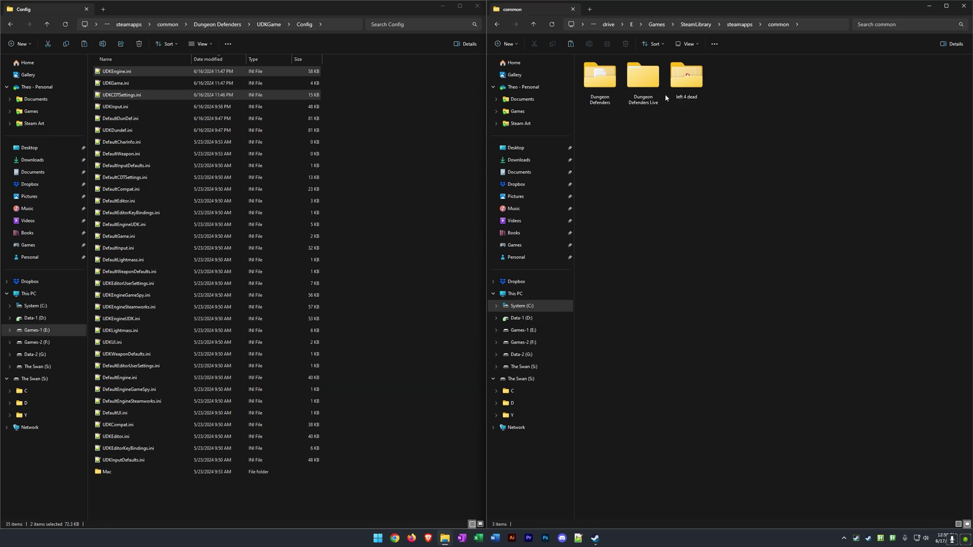
{"action": "double_click", "coordinate": [599, 87]}
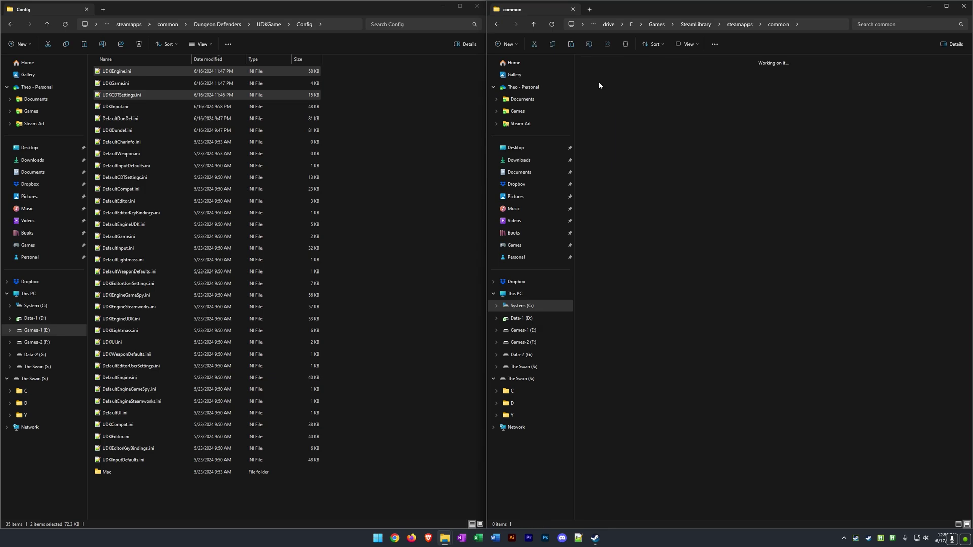
{"action": "double_click", "coordinate": [642, 86]}
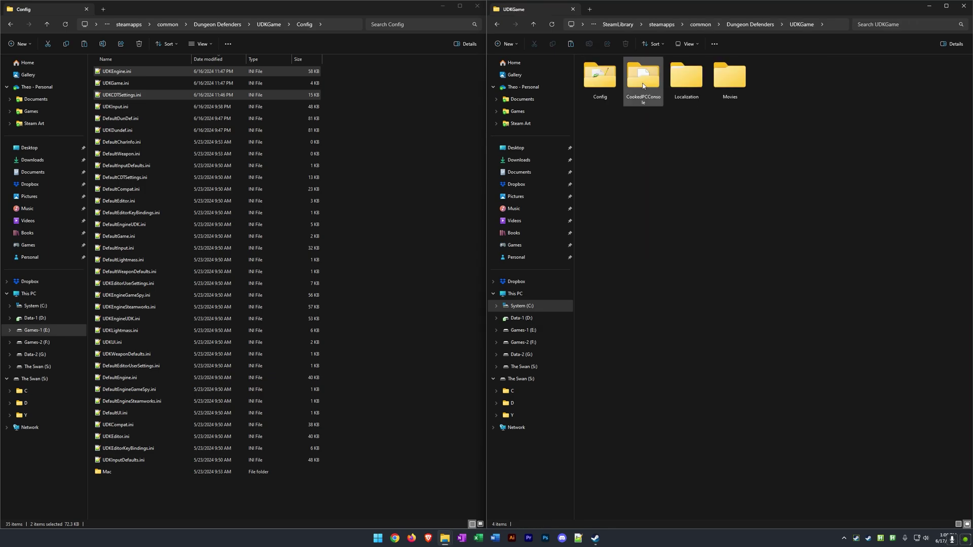
{"action": "double_click", "coordinate": [594, 84]}
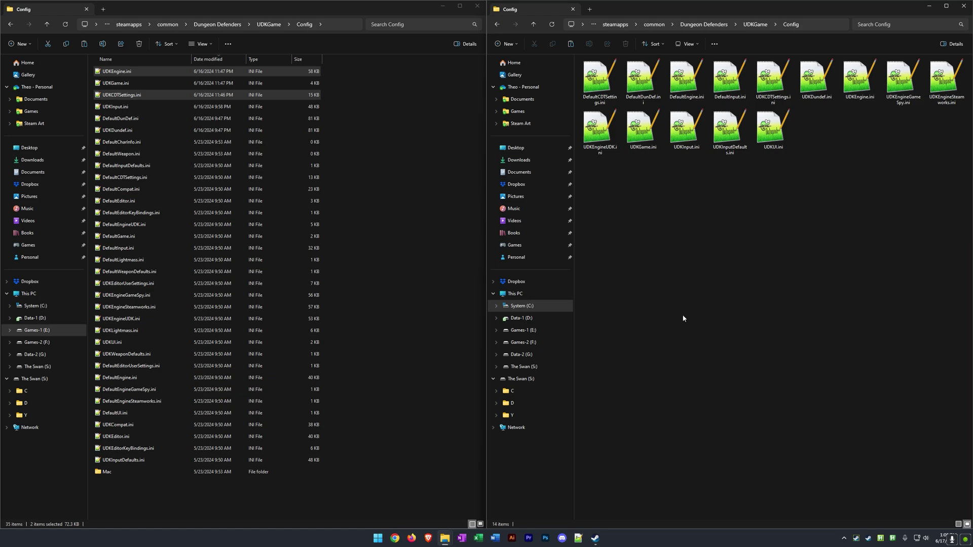
Show Details view and copy both INI files into the sandbox Config, replacing the existing ones
{"action": "left_click", "coordinate": [958, 524]}
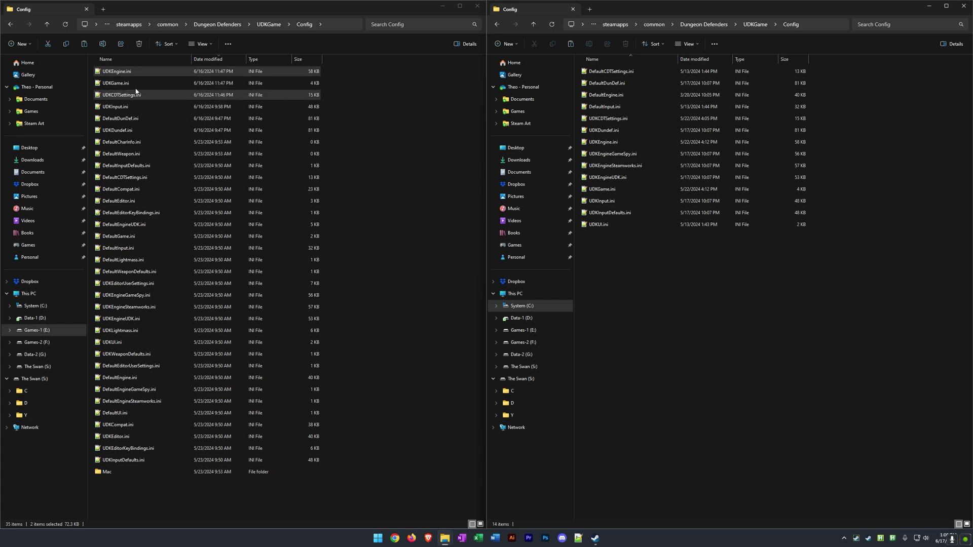
{"action": "left_click_drag", "start_coordinate": [134, 79], "coordinate": [651, 290]}
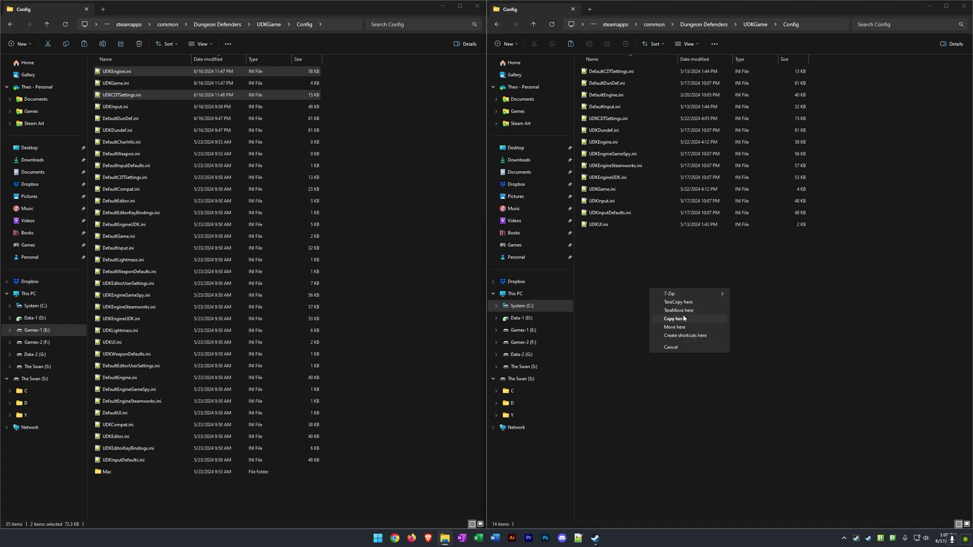
{"action": "left_click", "coordinate": [684, 318]}
{"action": "left_click", "coordinate": [201, 212]}
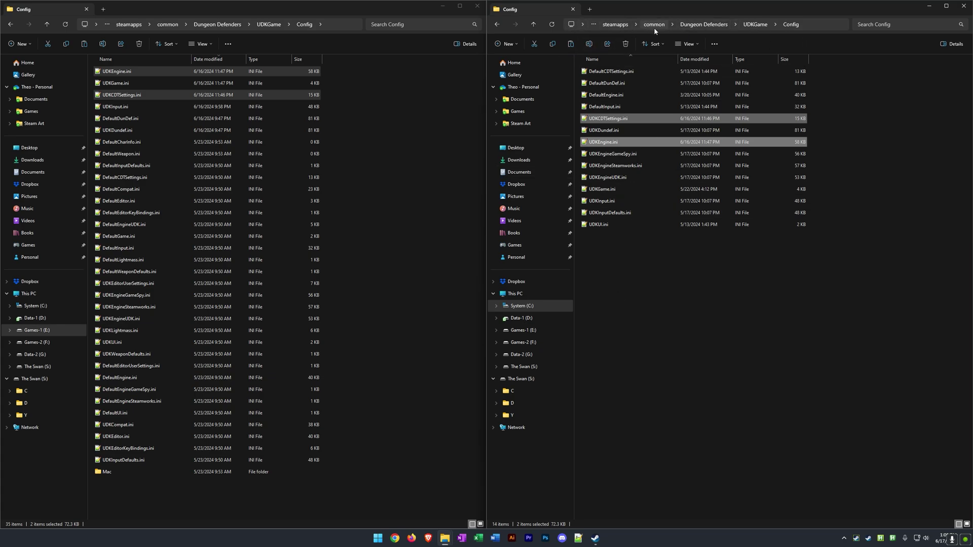
Browse F\Games\SteamLibrary\steamapps\common to confirm it holds only an empty RetroArch folder
{"action": "left_click", "coordinate": [615, 24]}
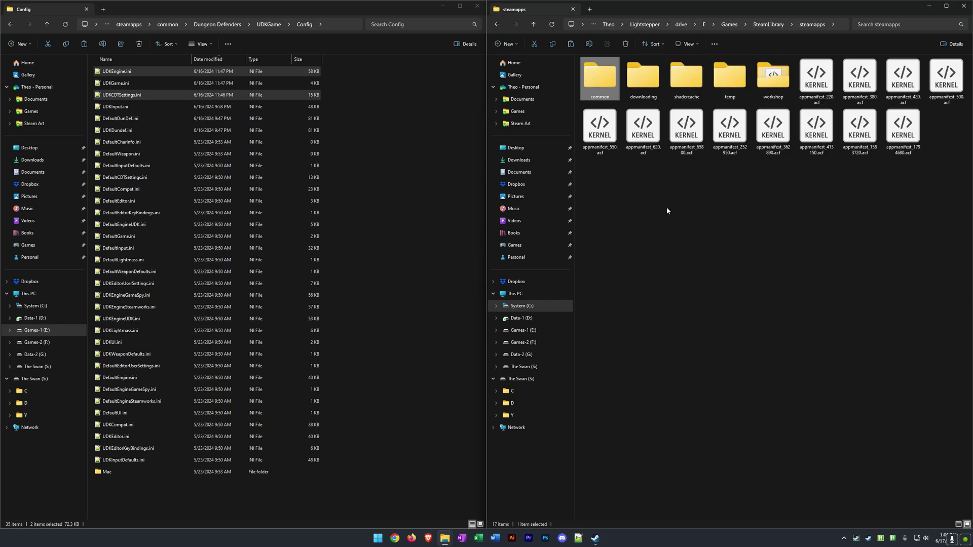
{"action": "left_click", "coordinate": [680, 24]}
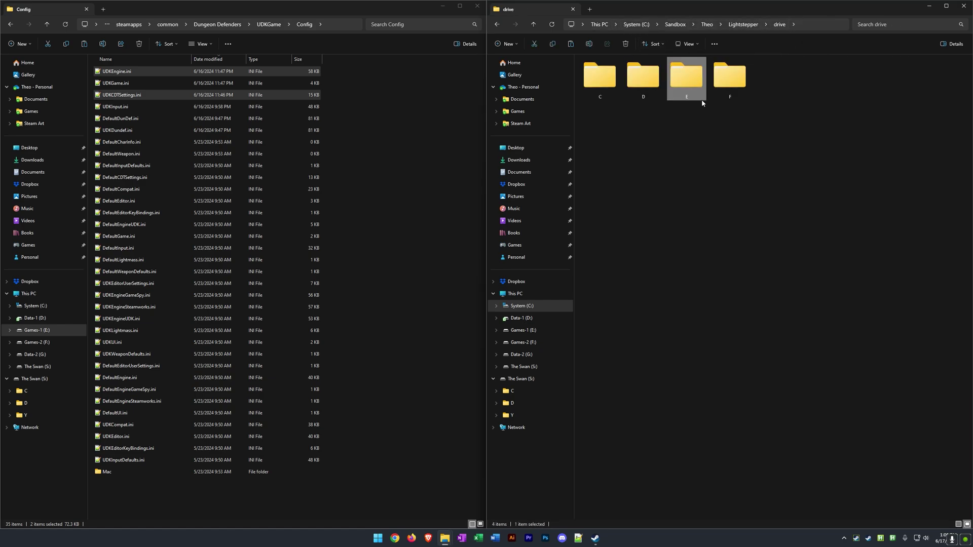
{"action": "left_click", "coordinate": [667, 162]}
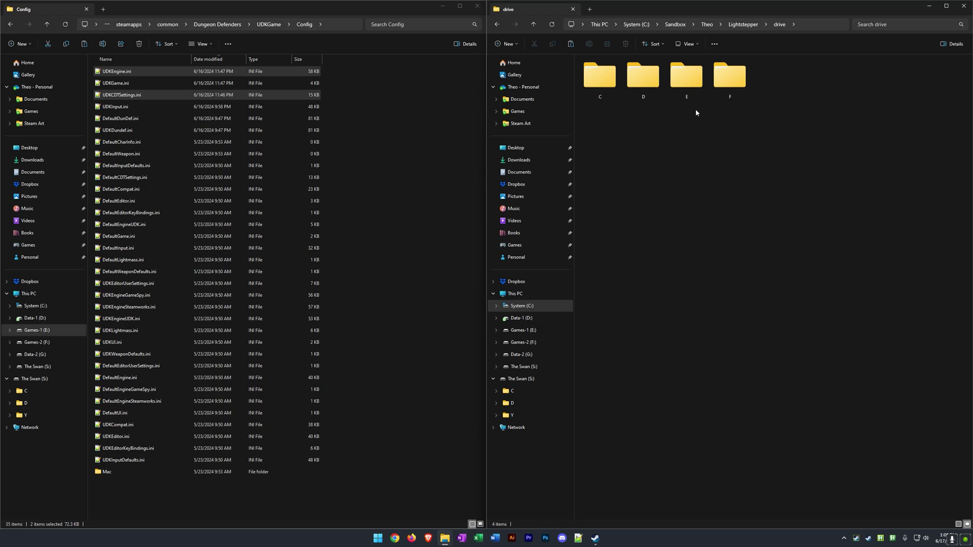
{"action": "double_click", "coordinate": [729, 81]}
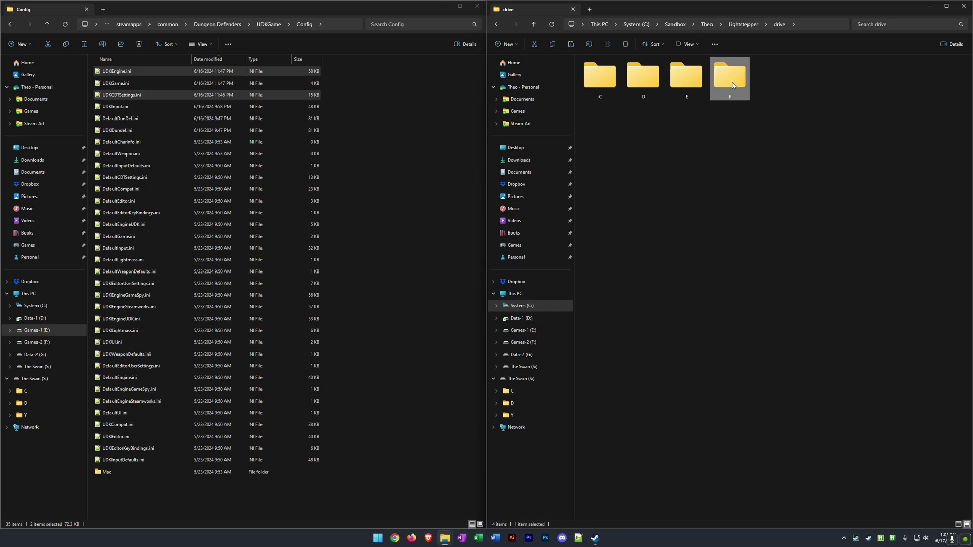
{"action": "double_click", "coordinate": [608, 86]}
{"action": "double_click", "coordinate": [608, 85]}
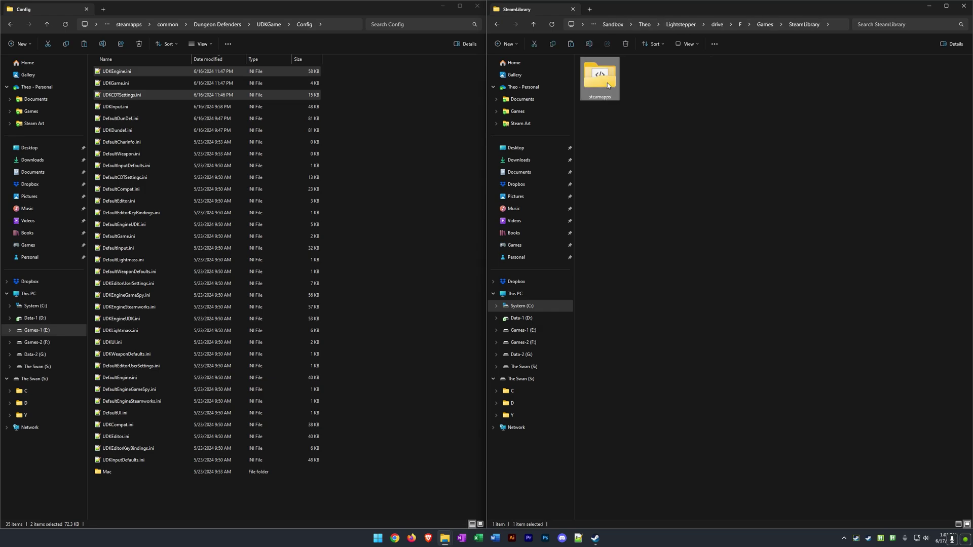
{"action": "double_click", "coordinate": [607, 84]}
{"action": "double_click", "coordinate": [608, 85]}
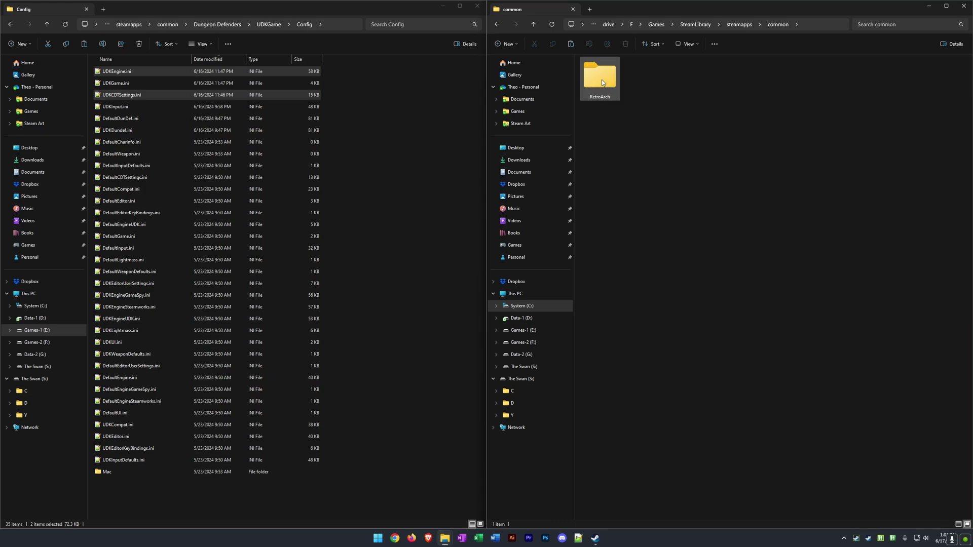
{"action": "double_click", "coordinate": [608, 85]}
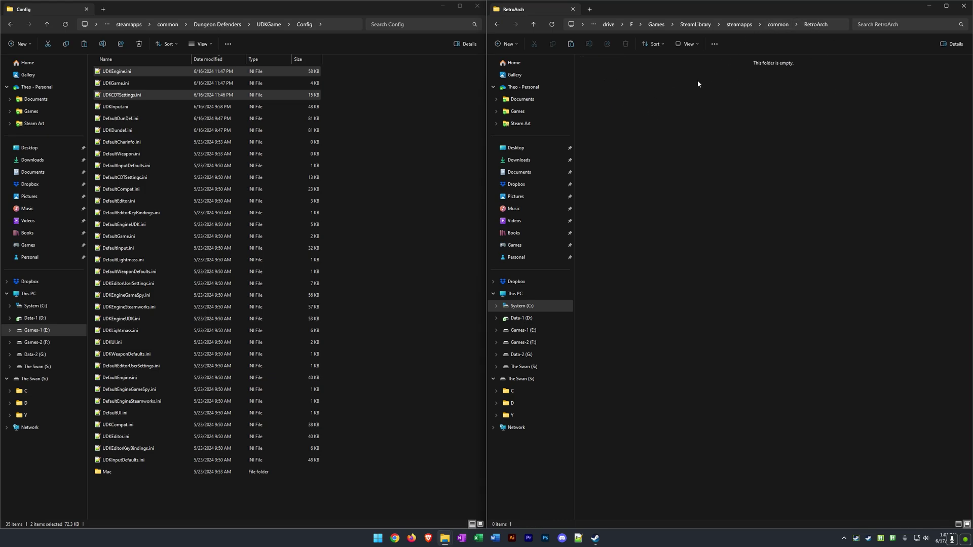
Return to the sandbox drive folder and delete the F folder
{"action": "left_click", "coordinate": [609, 25]}
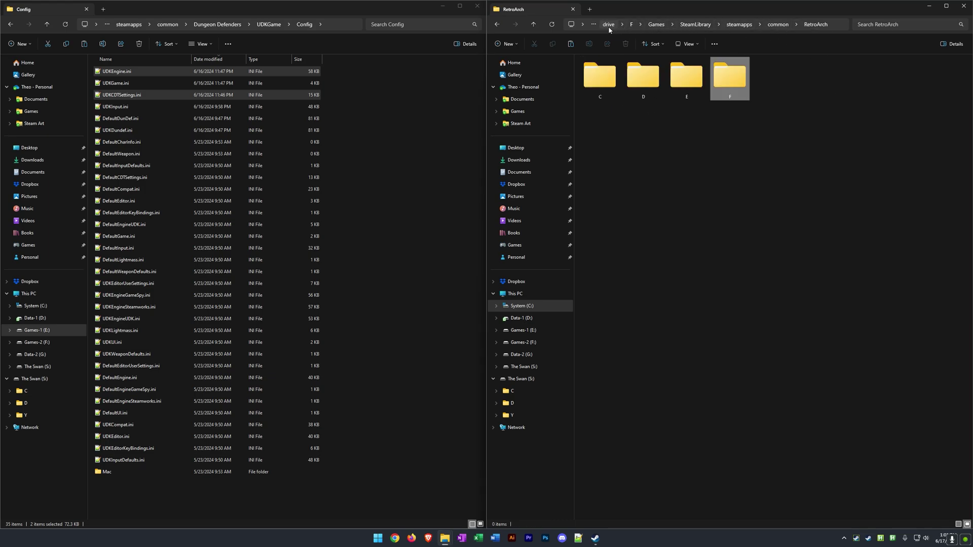
{"action": "left_click", "coordinate": [685, 80]}
{"action": "left_click", "coordinate": [644, 79]}
{"action": "left_click", "coordinate": [686, 79]}
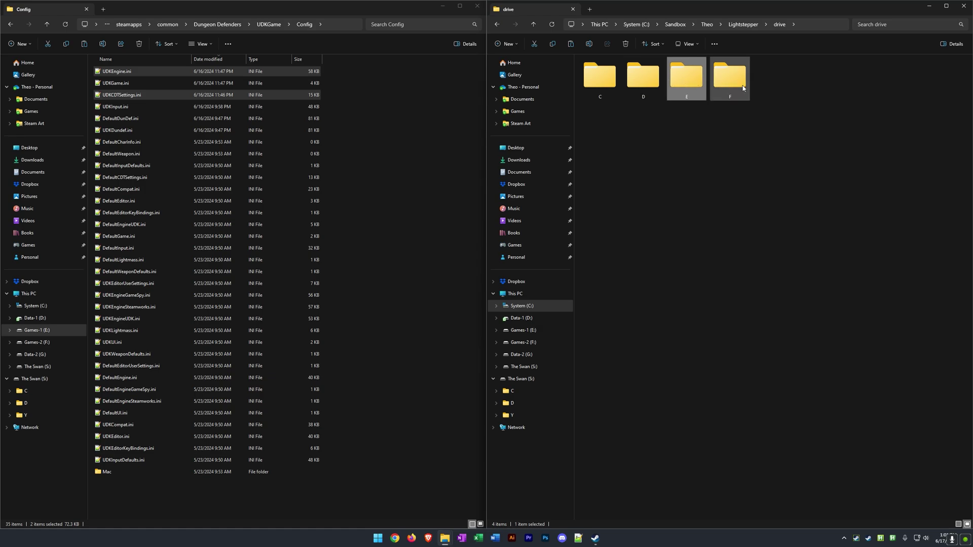
{"action": "left_click", "coordinate": [742, 88]}
{"action": "key", "text": "Delete"}
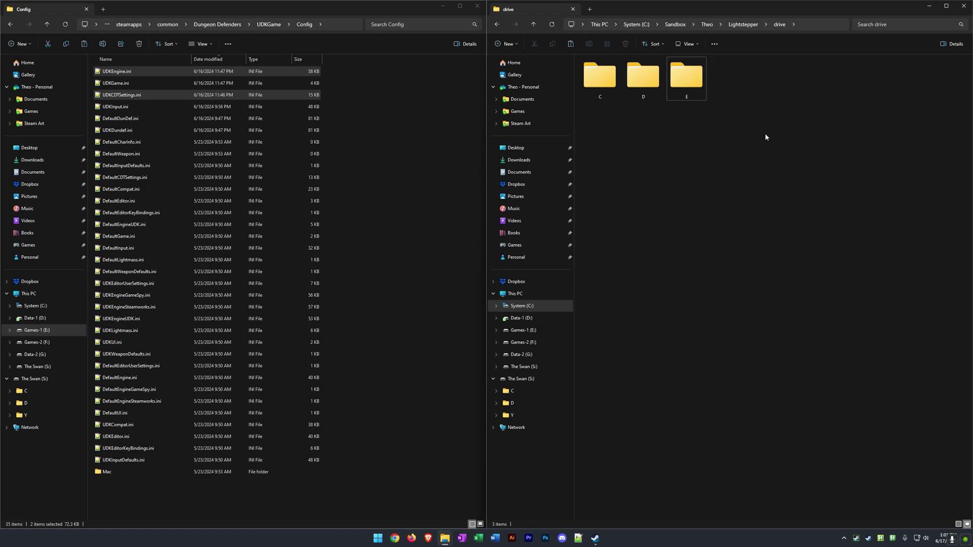
Inspect the sandbox's C\Windows\system32\CatRoot2 folder, then return to the drive folder
{"action": "double_click", "coordinate": [598, 80]}
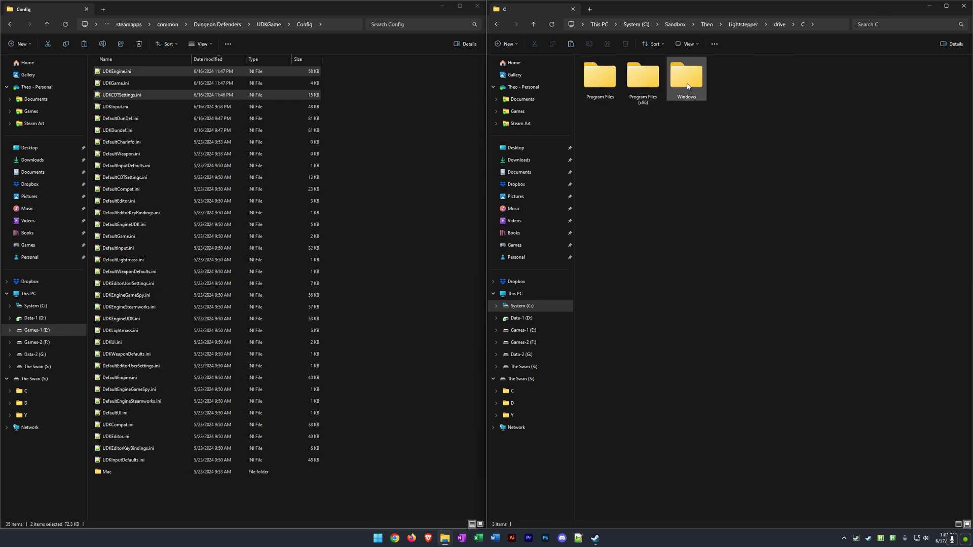
{"action": "double_click", "coordinate": [685, 84]}
{"action": "double_click", "coordinate": [601, 84]}
{"action": "double_click", "coordinate": [602, 86]}
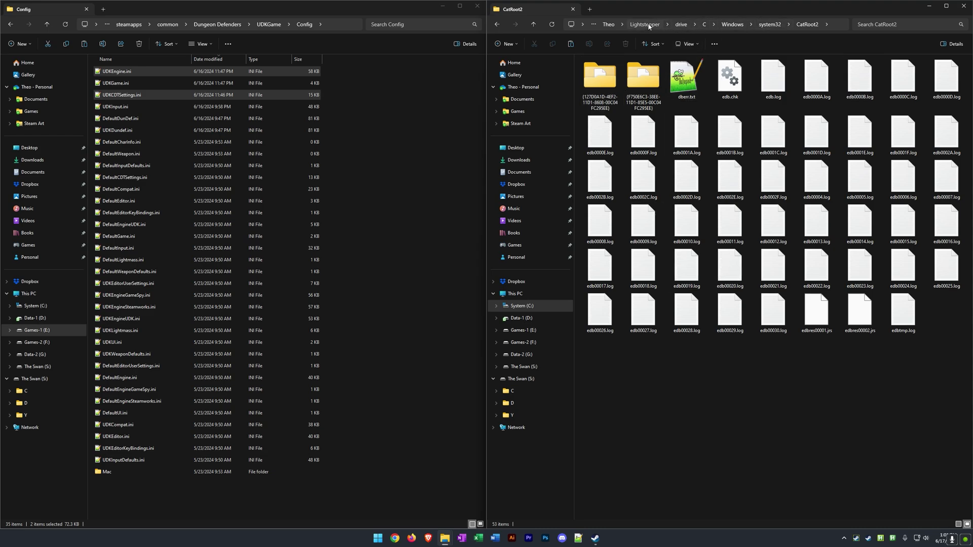
{"action": "left_click", "coordinate": [645, 24]}
{"action": "double_click", "coordinate": [601, 80]}
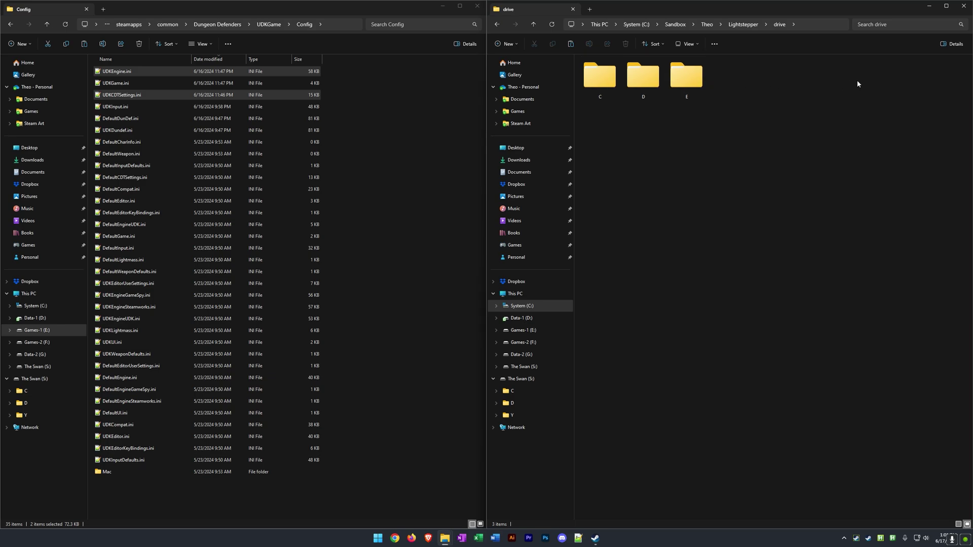
Inspect D\Games\Data\Dungeon Defenders\DD1, return to the drive folder, and show the desktop
{"action": "double_click", "coordinate": [643, 77]}
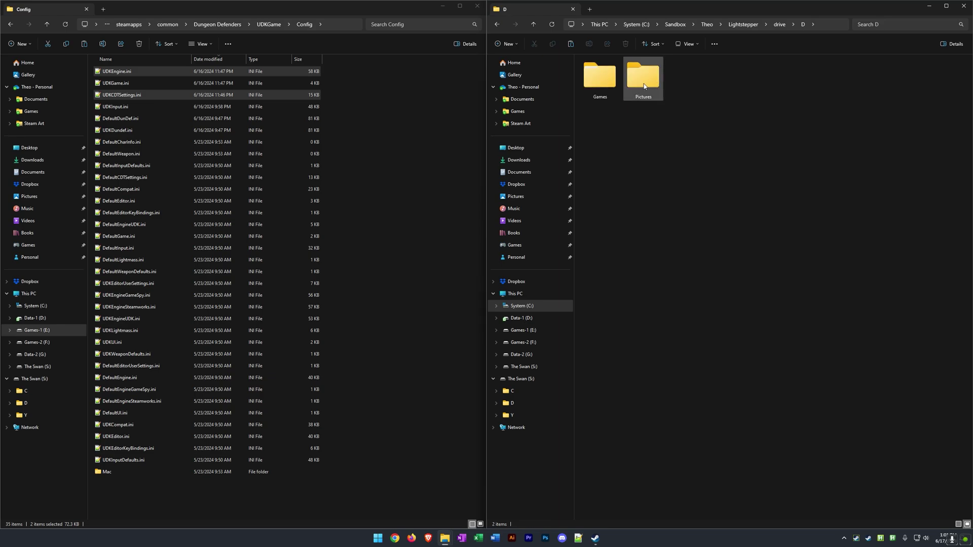
{"action": "double_click", "coordinate": [585, 89]}
{"action": "double_click", "coordinate": [598, 84]}
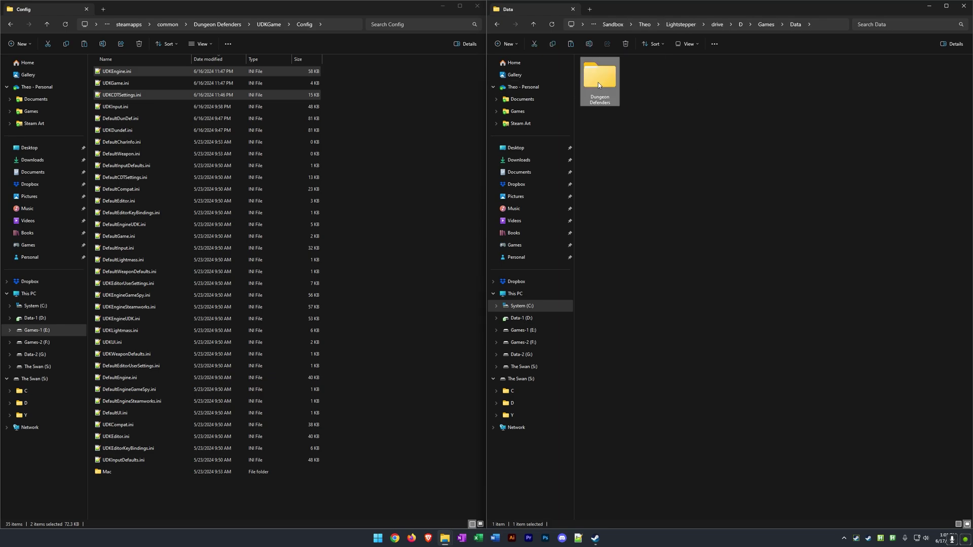
{"action": "double_click", "coordinate": [599, 84]}
{"action": "double_click", "coordinate": [600, 84]}
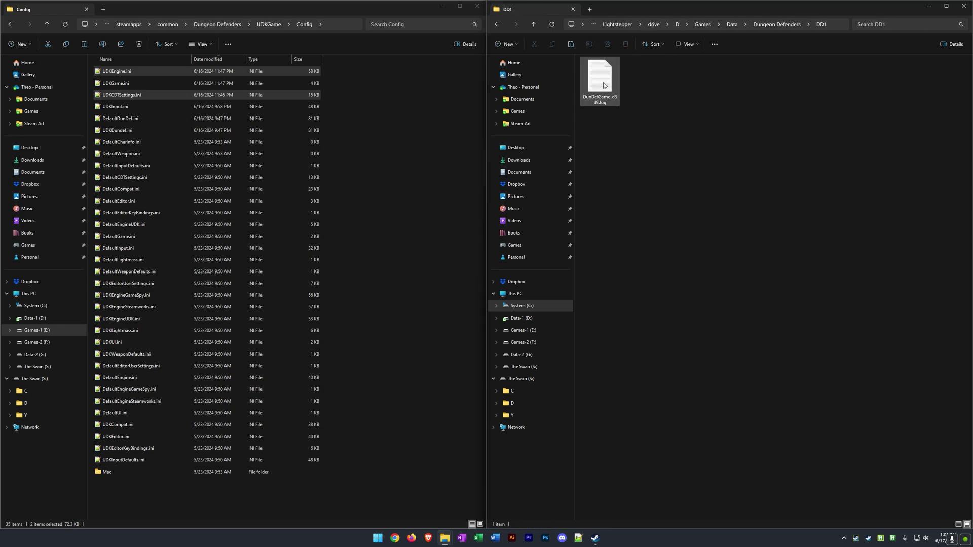
{"action": "left_click", "coordinate": [616, 26]}
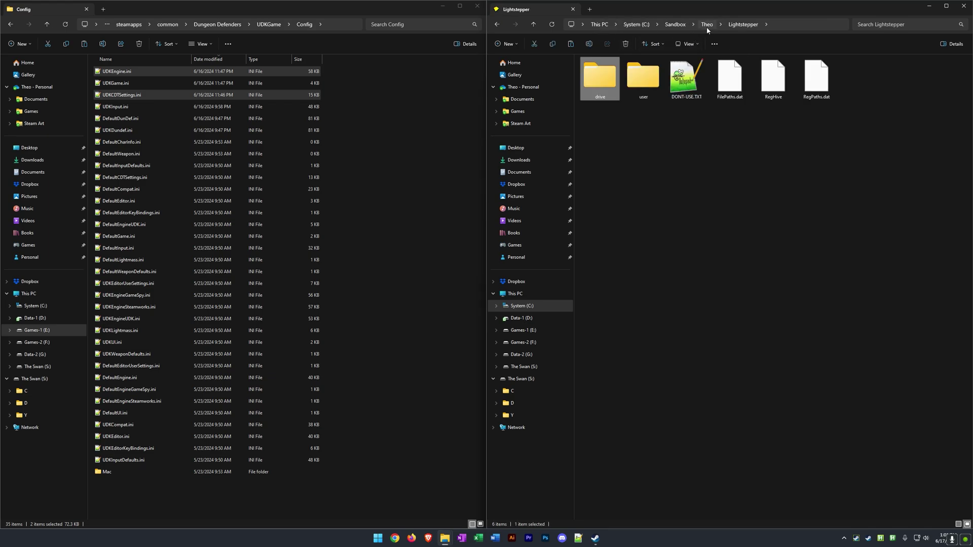
{"action": "left_click", "coordinate": [707, 25]}
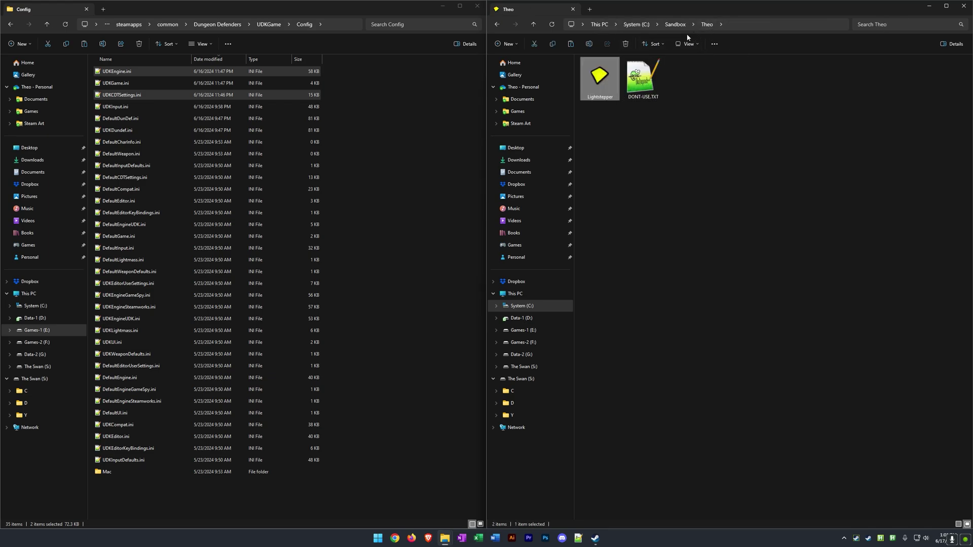
{"action": "double_click", "coordinate": [600, 78]}
{"action": "double_click", "coordinate": [600, 77]}
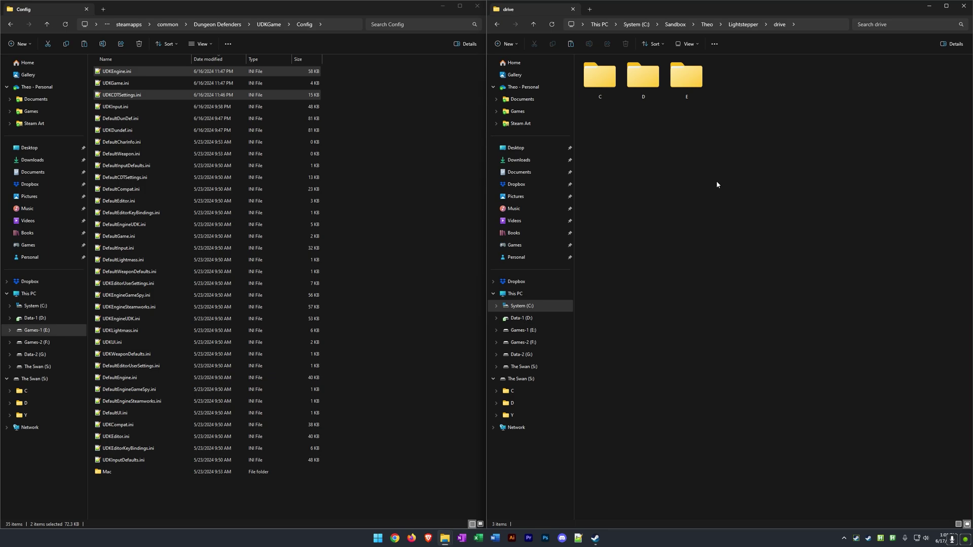
{"action": "key", "text": "super+d"}
{"action": "mouse_move", "coordinate": [449, 532]}
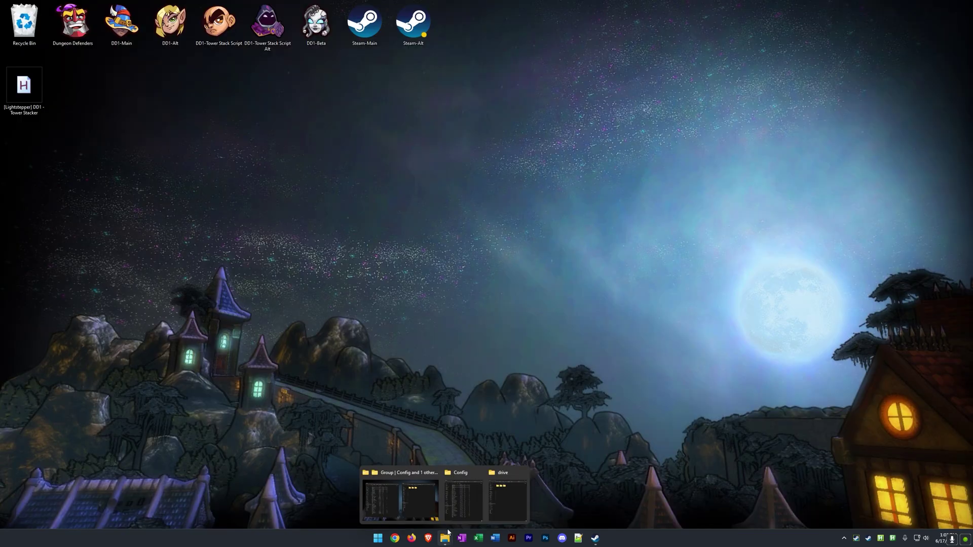